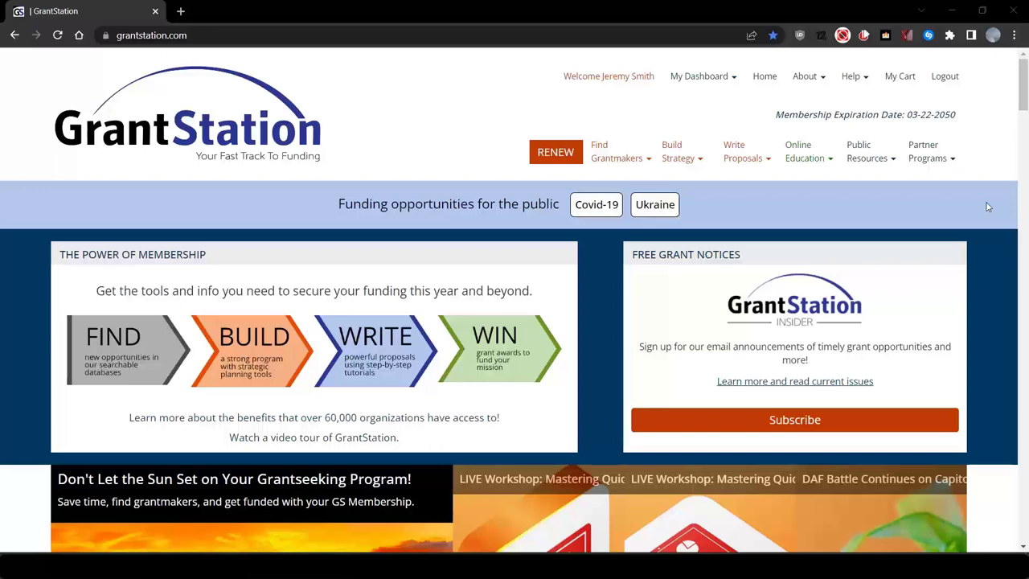
Open California's Government Grants & Loans listings from the US State Government directory and highlight Food and Agriculture.
{"action": "mouse_move", "coordinate": [619, 157]}
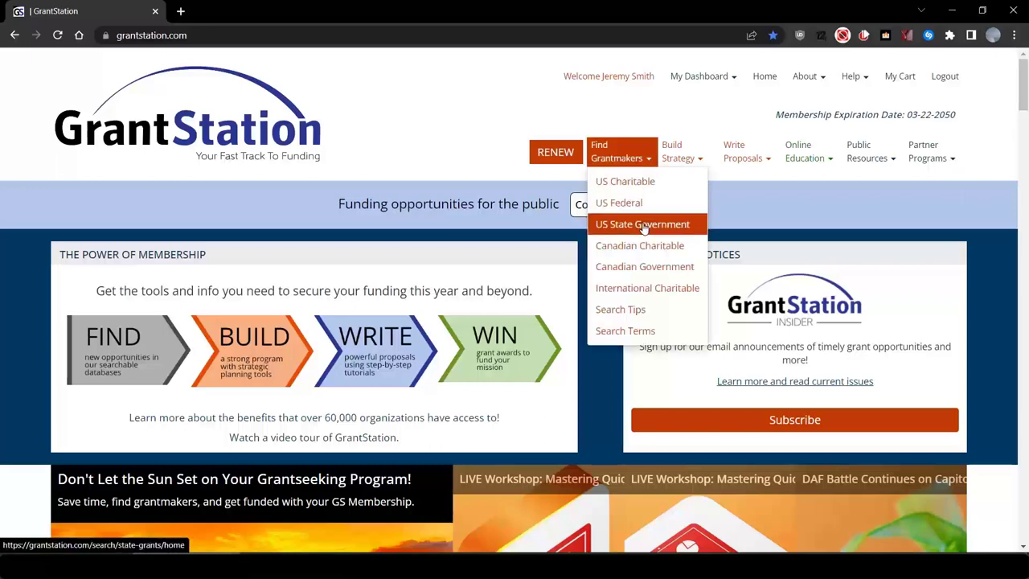
{"action": "left_click", "coordinate": [641, 225]}
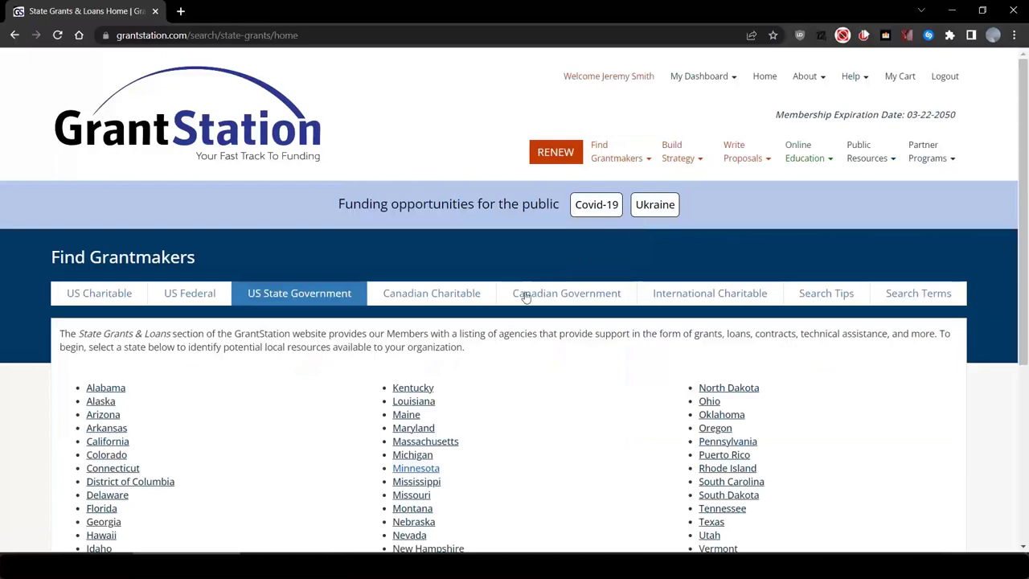
{"action": "left_click", "coordinate": [107, 441]}
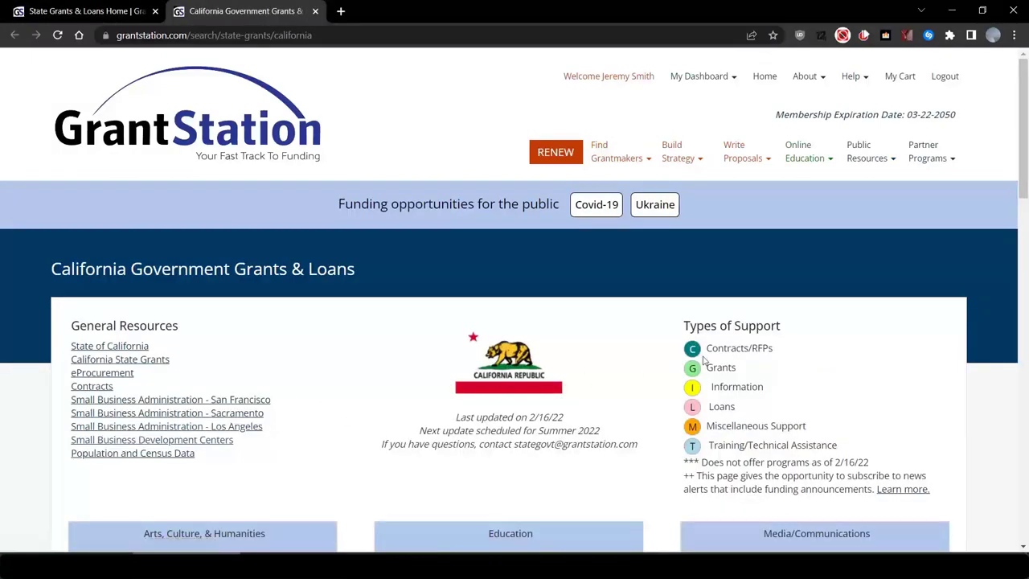
{"action": "scroll", "coordinate": [691, 366], "scroll_direction": "down", "scroll_amount": 2}
{"action": "scroll", "coordinate": [701, 353], "scroll_direction": "down", "scroll_amount": 3}
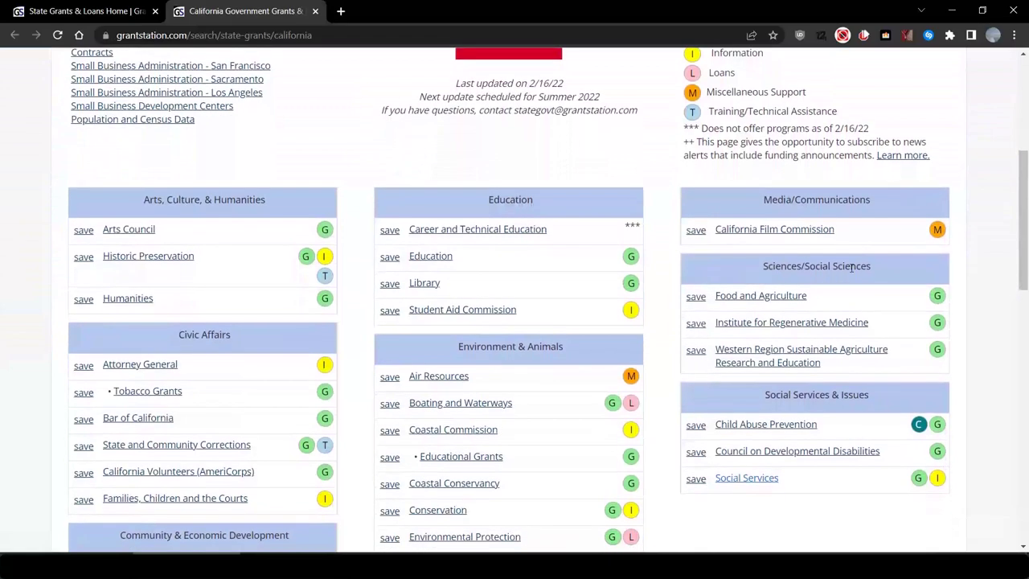
{"action": "left_click_drag", "start_coordinate": [835, 300], "coordinate": [715, 304]}
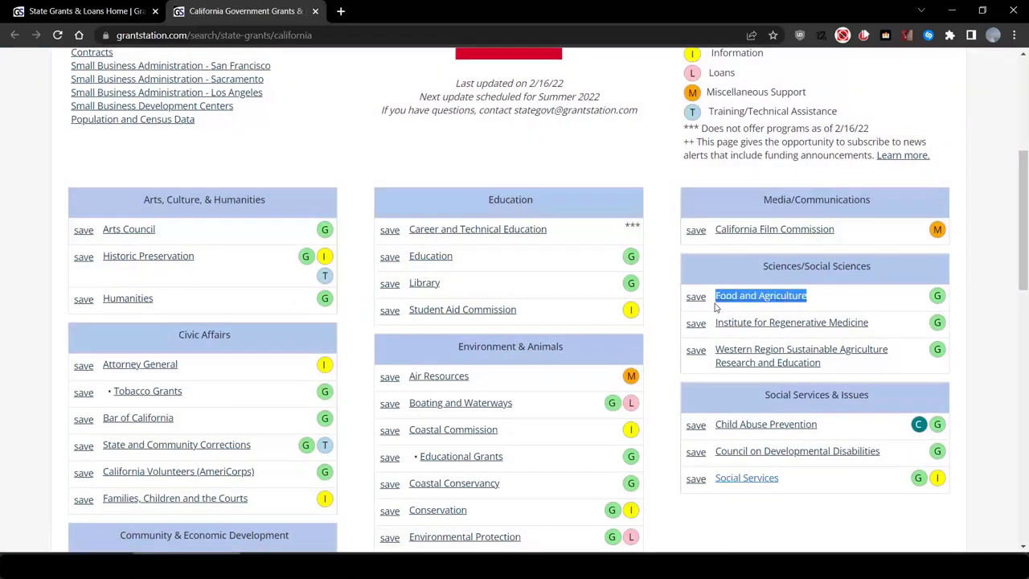
Follow the Food and Agriculture link and scroll through the CDFA Grant Programs catalogue.
{"action": "left_click", "coordinate": [790, 297]}
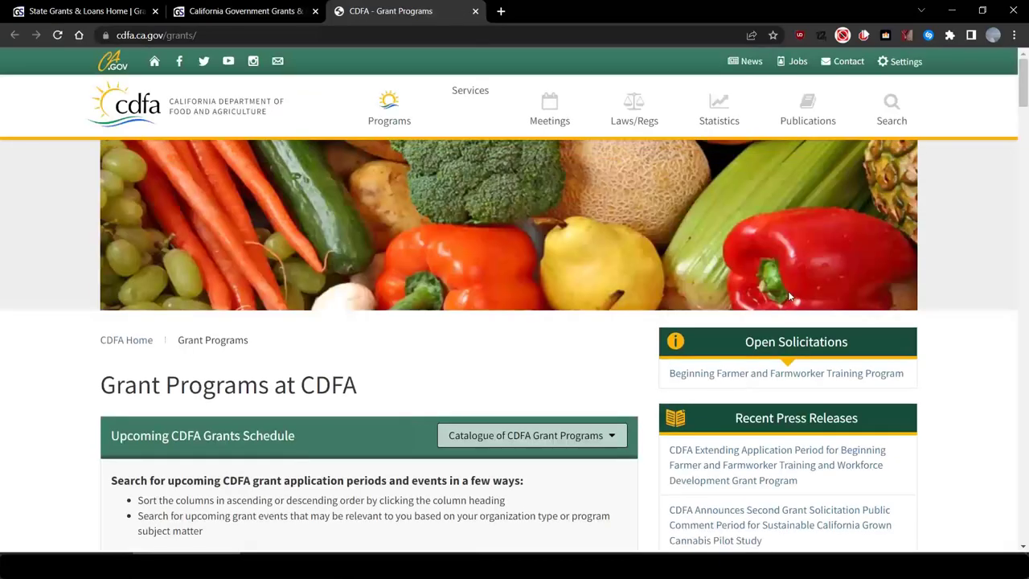
{"action": "scroll", "coordinate": [568, 377], "scroll_direction": "down", "scroll_amount": 1}
{"action": "scroll", "coordinate": [568, 378], "scroll_direction": "down", "scroll_amount": 3}
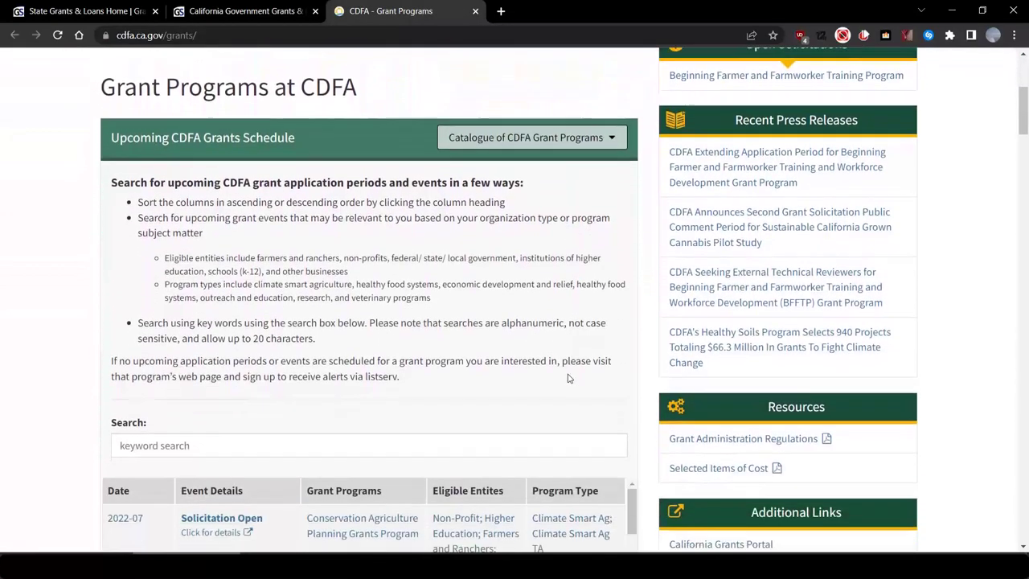
{"action": "scroll", "coordinate": [568, 378], "scroll_direction": "down", "scroll_amount": 4}
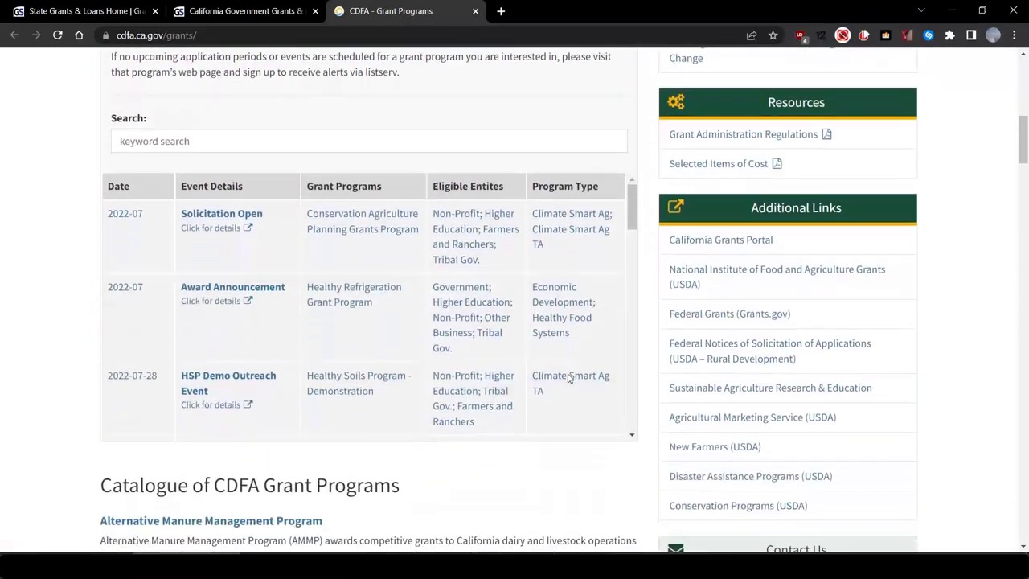
{"action": "scroll", "coordinate": [567, 377], "scroll_direction": "down", "scroll_amount": 2}
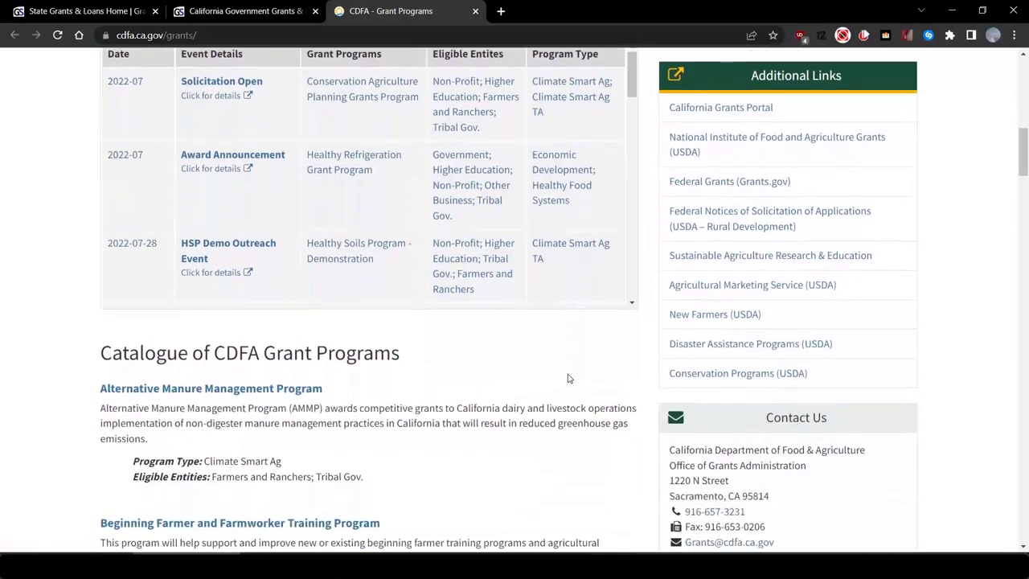
{"action": "scroll", "coordinate": [568, 378], "scroll_direction": "down", "scroll_amount": 3}
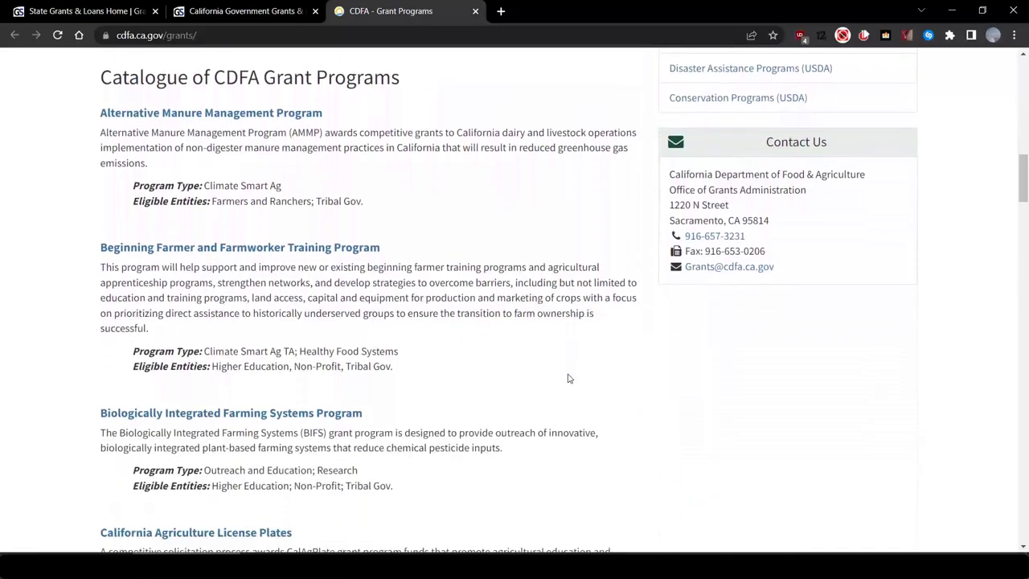
{"action": "scroll", "coordinate": [568, 378], "scroll_direction": "down", "scroll_amount": 2}
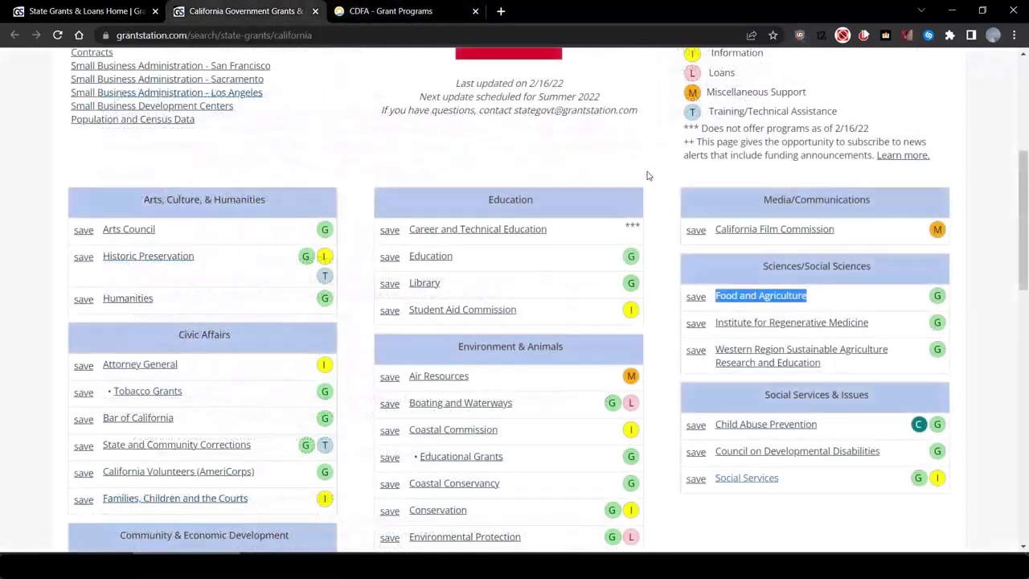
Scroll the California listings, highlighting and then clearing the Social Services & Issues heading.
{"action": "scroll", "coordinate": [796, 249], "scroll_direction": "down", "scroll_amount": 2}
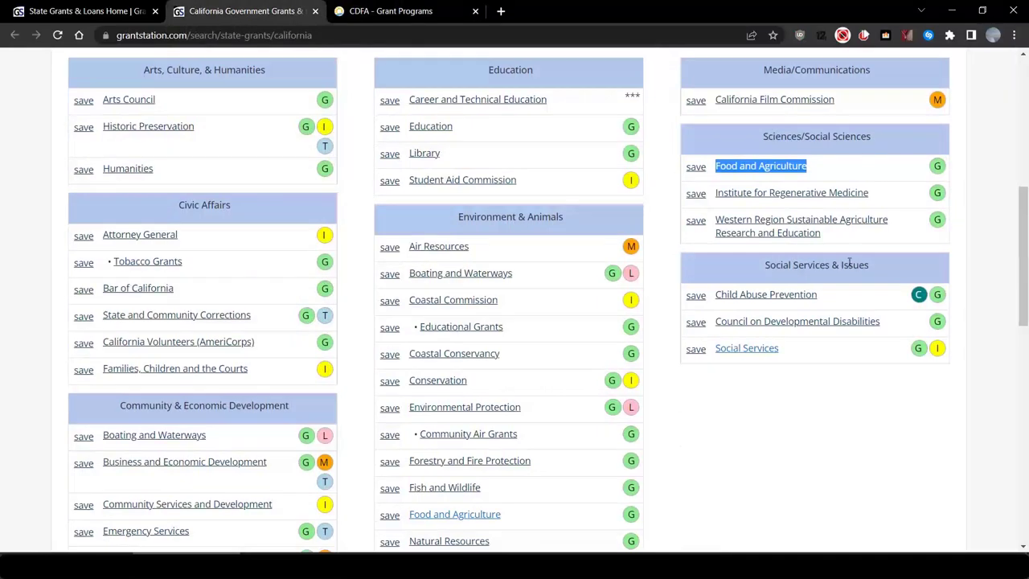
{"action": "left_click_drag", "start_coordinate": [876, 265], "coordinate": [764, 267]}
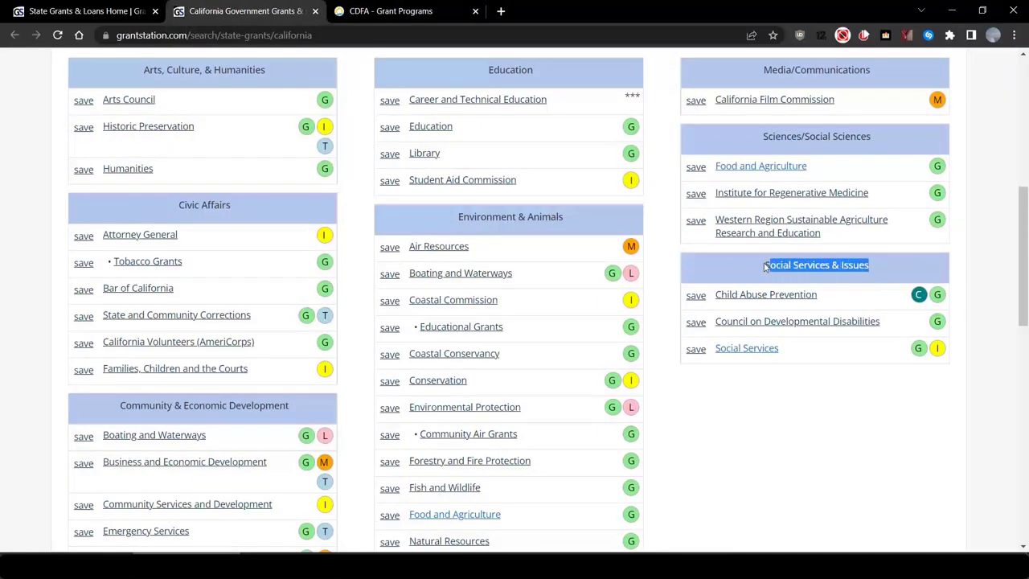
{"action": "left_click", "coordinate": [877, 266]}
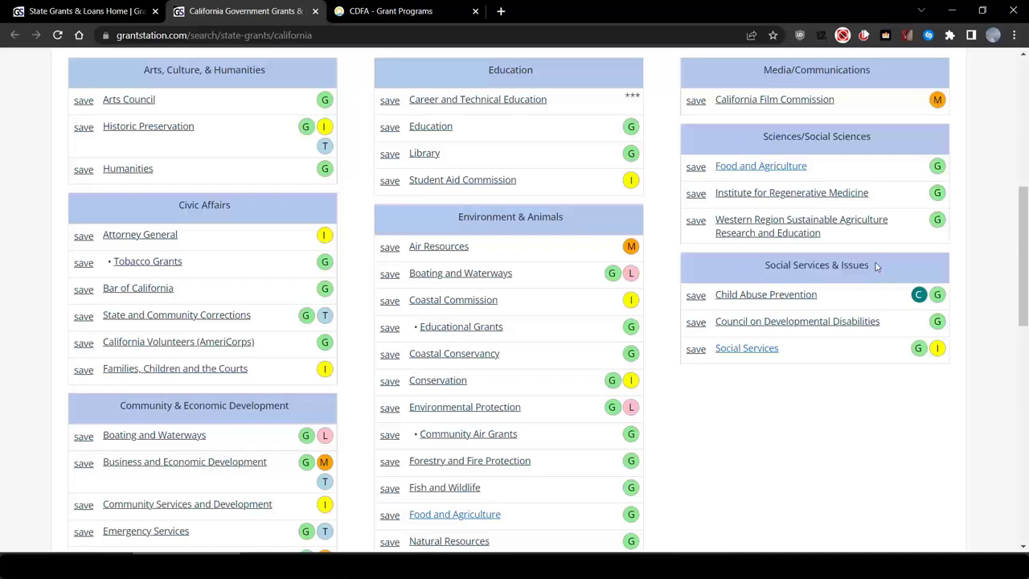
{"action": "scroll", "coordinate": [877, 267], "scroll_direction": "up", "scroll_amount": 6}
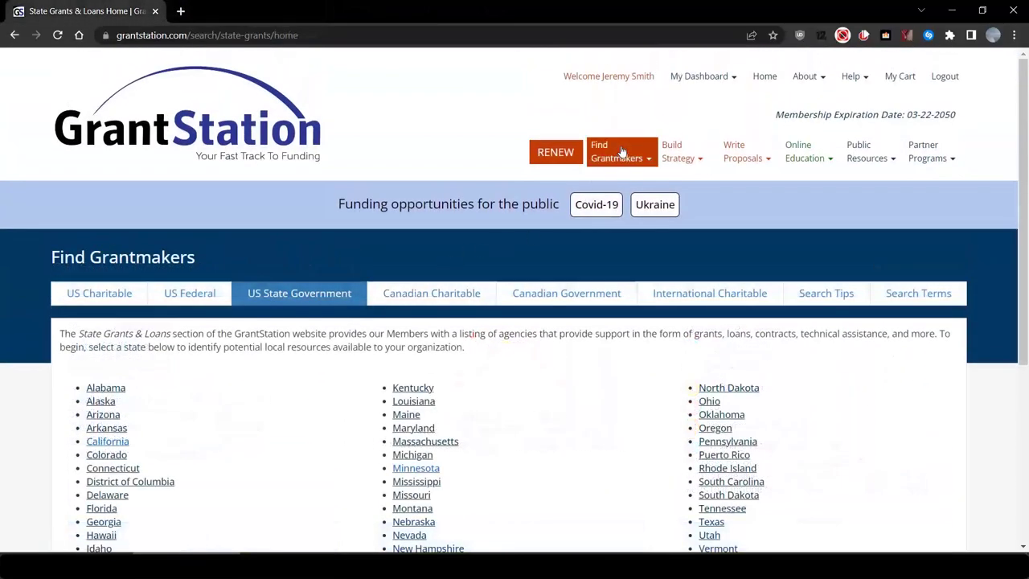
Open the US Federal grant search and expand its Funding Agencies list.
{"action": "left_click", "coordinate": [621, 152]}
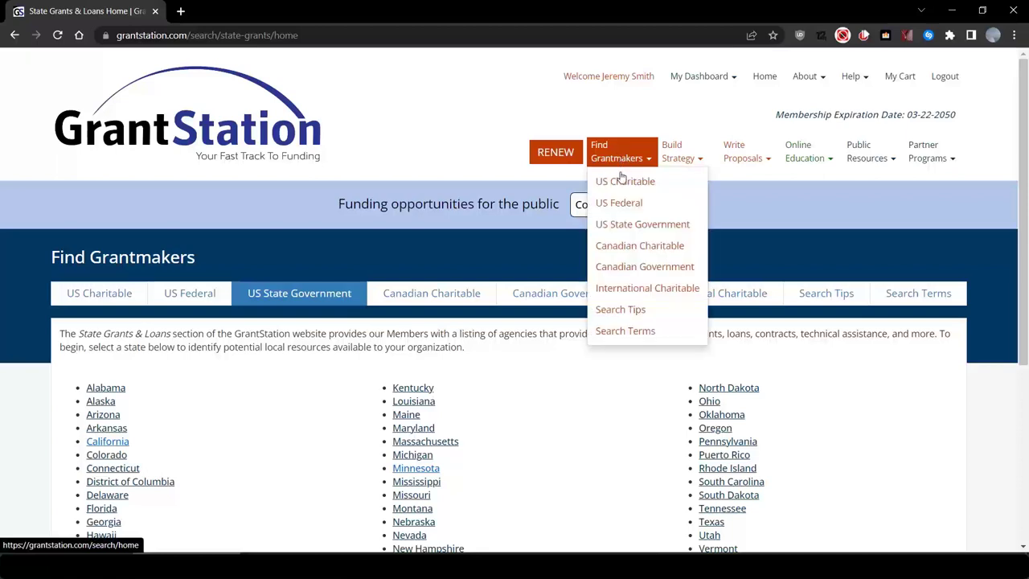
{"action": "left_click", "coordinate": [616, 203]}
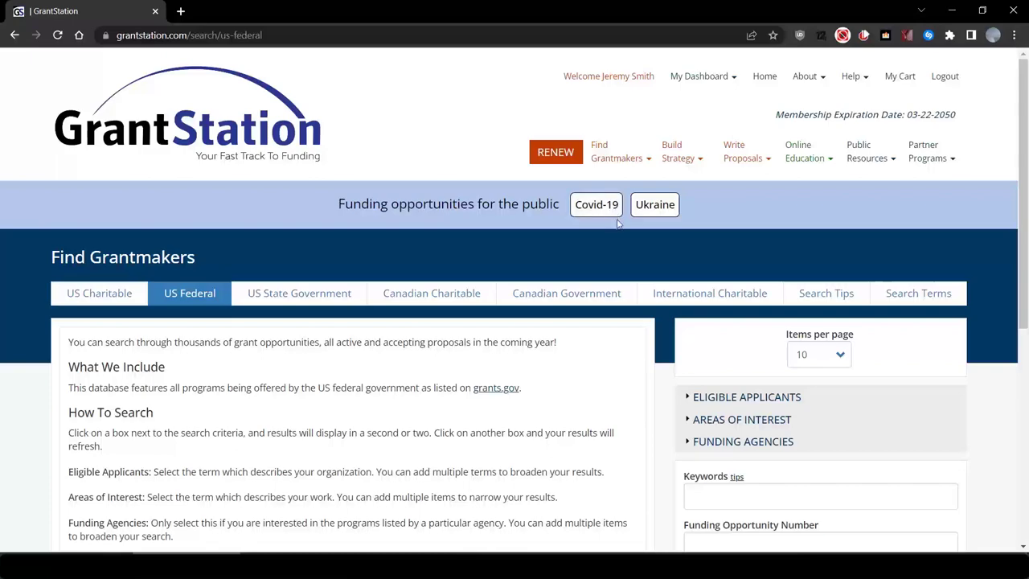
{"action": "scroll", "coordinate": [831, 344], "scroll_direction": "down", "scroll_amount": 2}
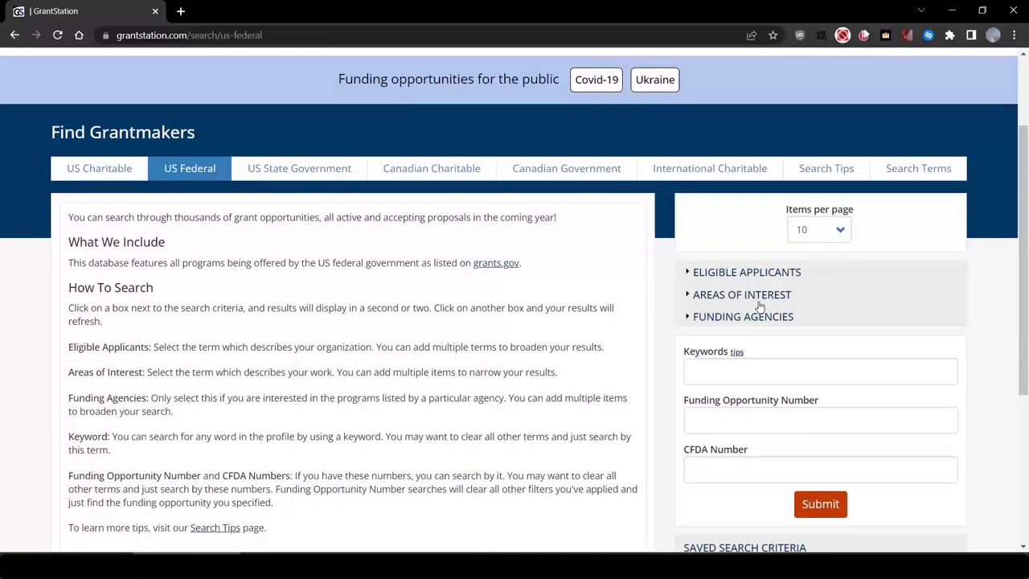
{"action": "left_click", "coordinate": [735, 315]}
{"action": "scroll", "coordinate": [857, 361], "scroll_direction": "down", "scroll_amount": 1}
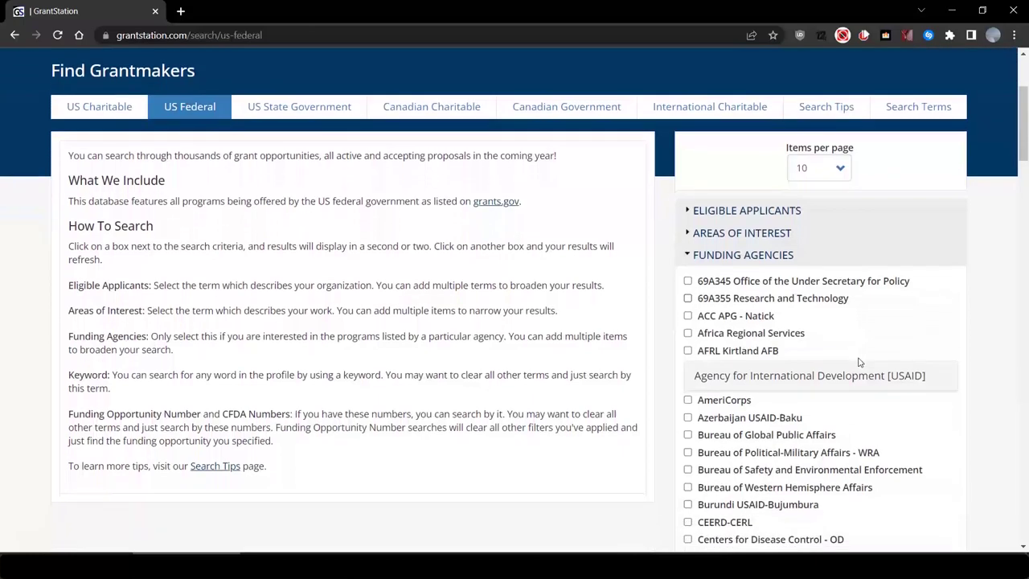
{"action": "scroll", "coordinate": [860, 361], "scroll_direction": "down", "scroll_amount": 4}
Under Department of Agriculture [USDA], filter to National Institute of Food and Agriculture for nine results.
{"action": "left_click", "coordinate": [805, 266]}
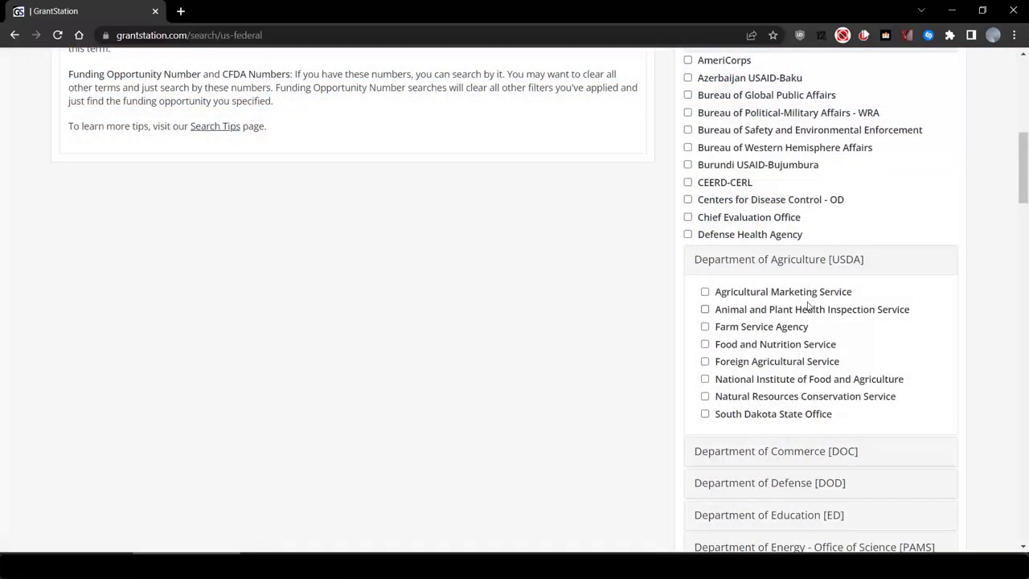
{"action": "left_click", "coordinate": [705, 380]}
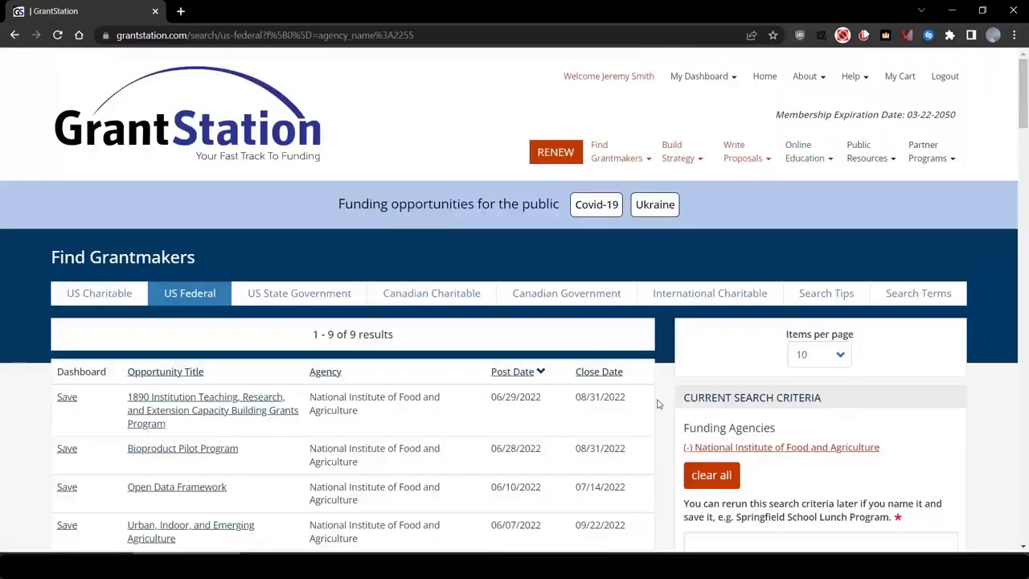
{"action": "scroll", "coordinate": [657, 404], "scroll_direction": "down", "scroll_amount": 3}
{"action": "scroll", "coordinate": [657, 403], "scroll_direction": "down", "scroll_amount": 5}
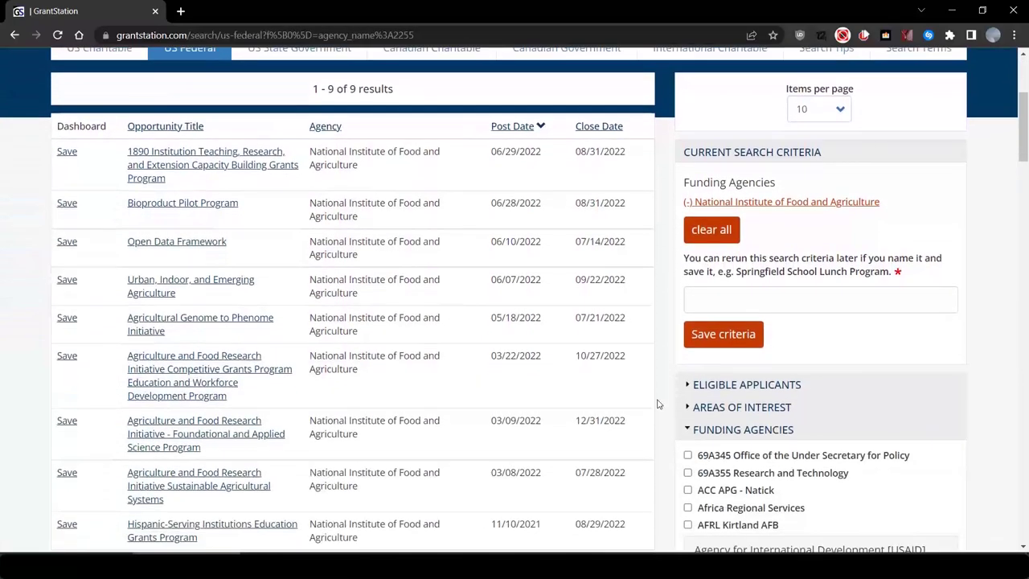
{"action": "scroll", "coordinate": [656, 404], "scroll_direction": "up", "scroll_amount": 3}
{"action": "scroll", "coordinate": [656, 403], "scroll_direction": "up", "scroll_amount": 1}
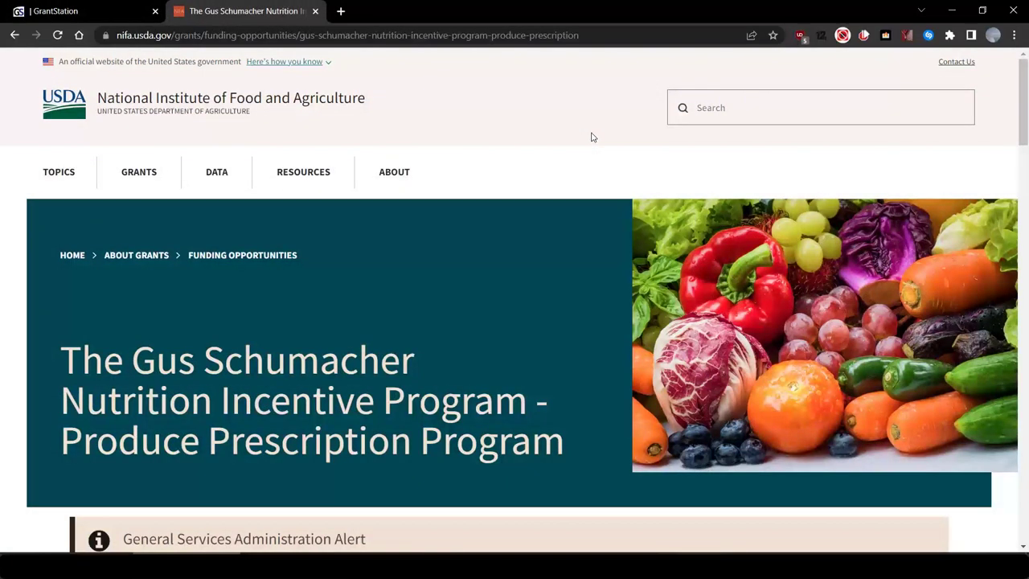
Scroll through the Gus Schumacher Produce Prescription Program's eligibility and dates on the NIFA page.
{"action": "scroll", "coordinate": [591, 137], "scroll_direction": "down", "scroll_amount": 5}
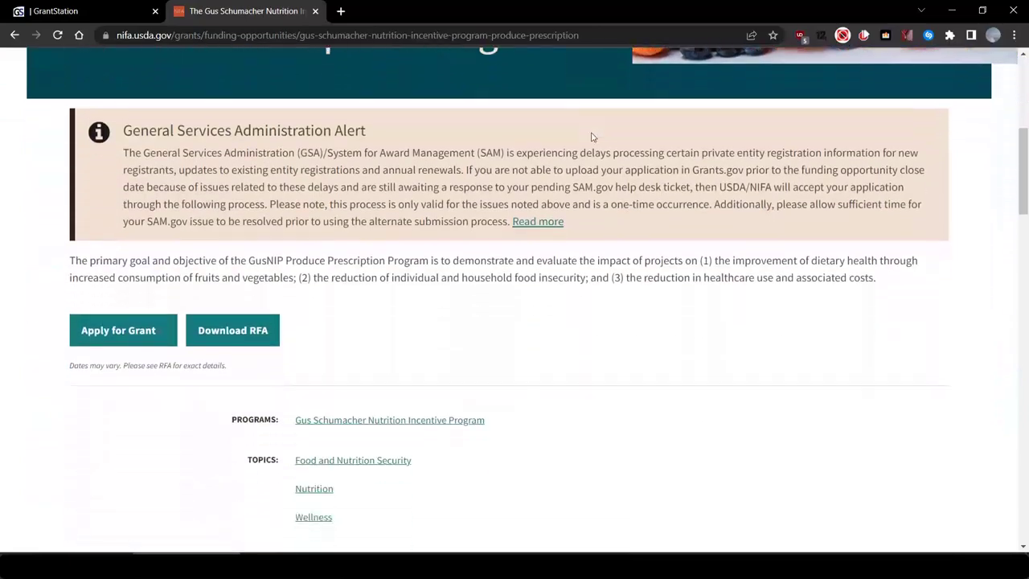
{"action": "scroll", "coordinate": [591, 136], "scroll_direction": "down", "scroll_amount": 4}
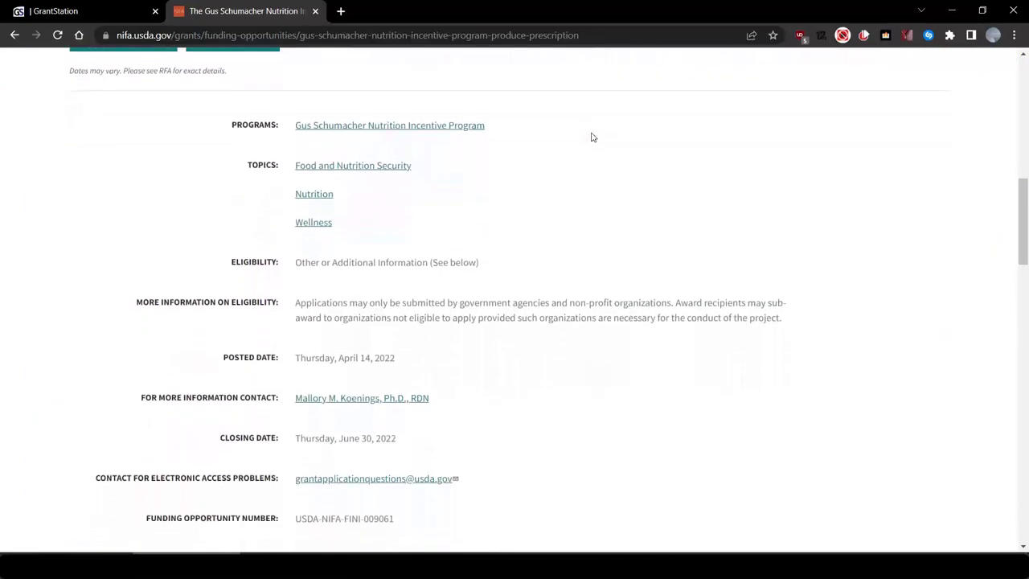
{"action": "scroll", "coordinate": [591, 137], "scroll_direction": "down", "scroll_amount": 2}
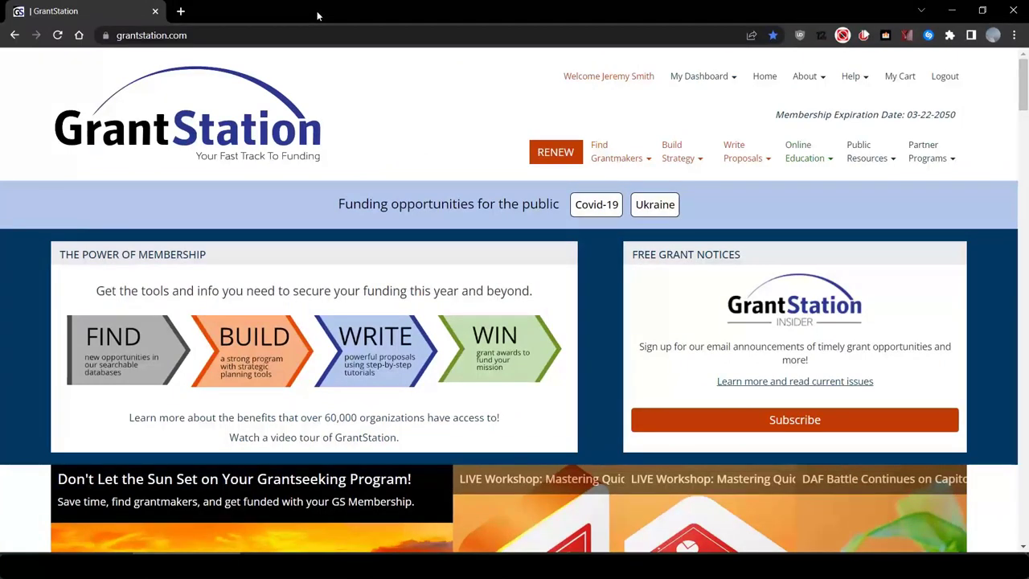
Search US Charitable grantmakers filtered to California under Geographic Scope, giving 835 results.
{"action": "left_click", "coordinate": [643, 160]}
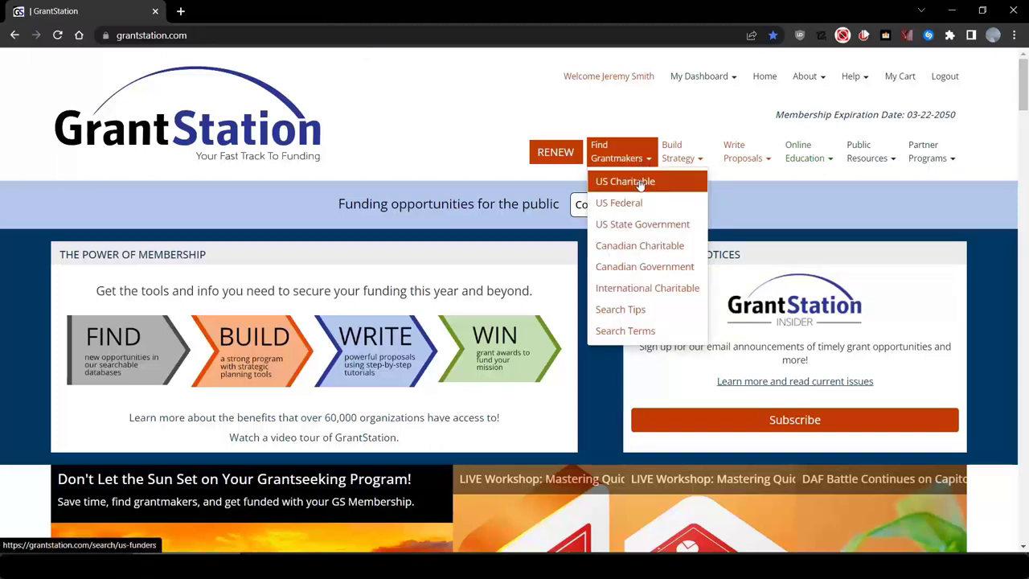
{"action": "left_click", "coordinate": [641, 184]}
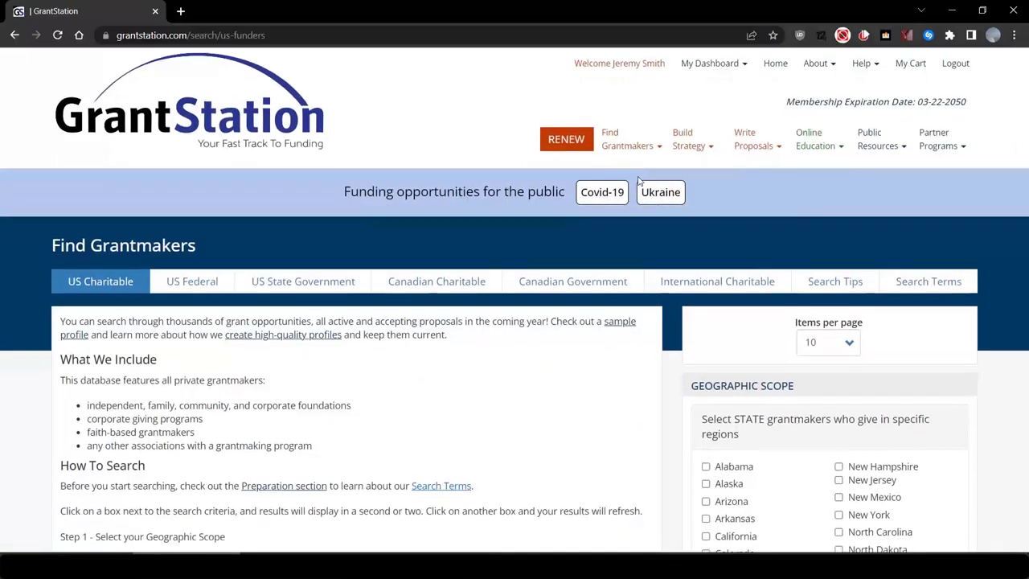
{"action": "scroll", "coordinate": [714, 255], "scroll_direction": "down", "scroll_amount": 3}
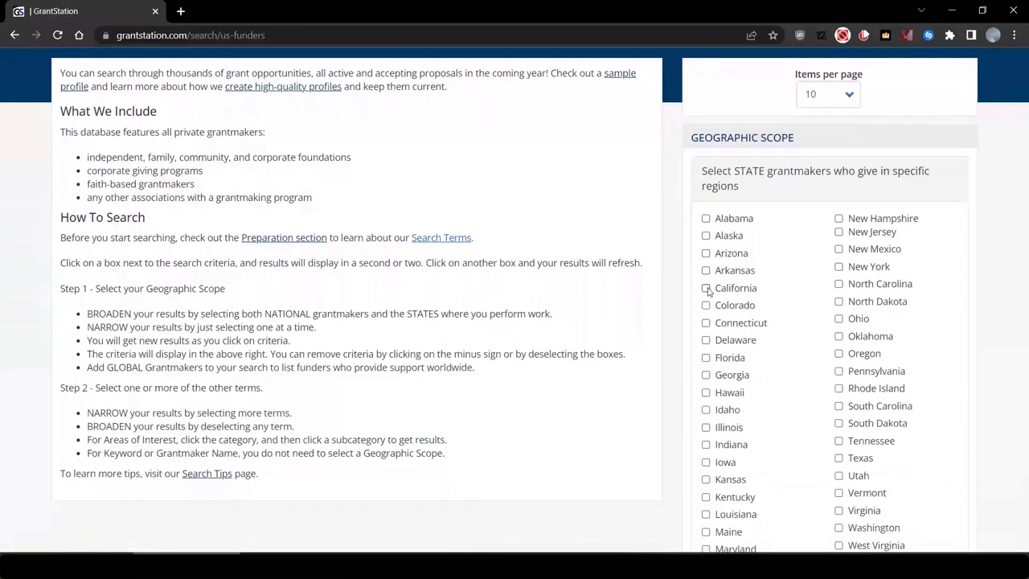
{"action": "left_click", "coordinate": [707, 286]}
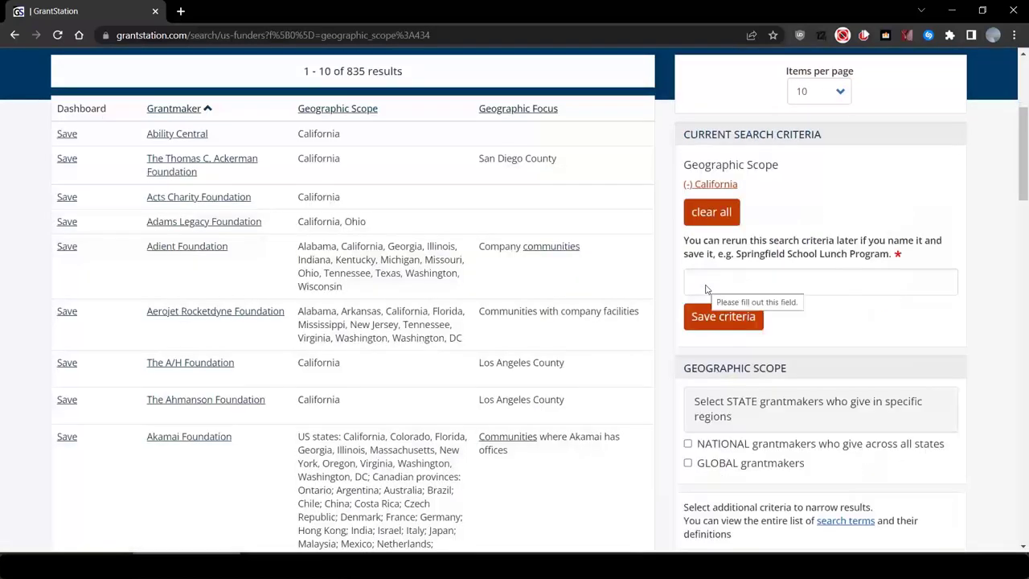
{"action": "scroll", "coordinate": [706, 289], "scroll_direction": "down", "scroll_amount": 1}
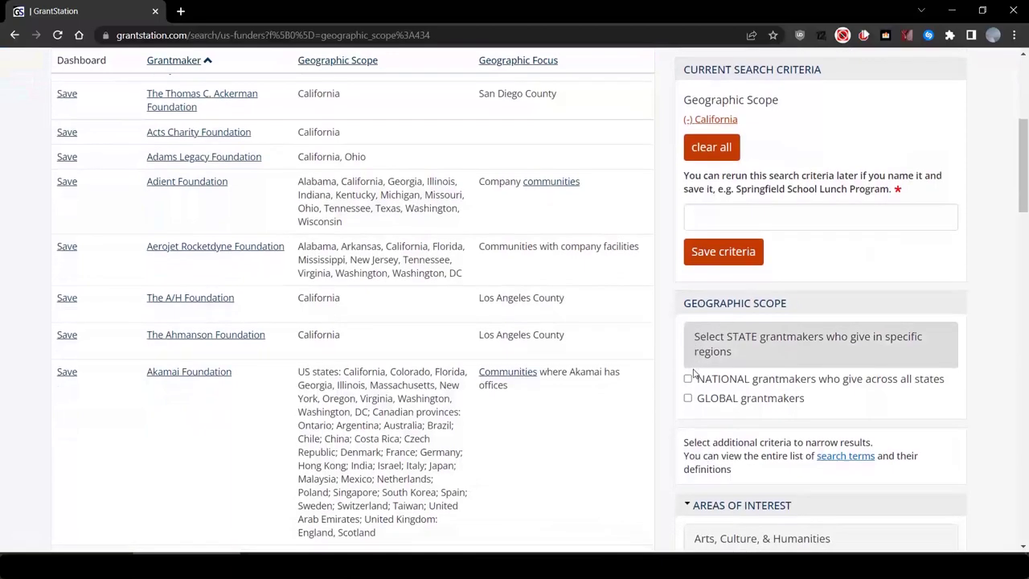
Add NATIONAL grantmakers and Food Access/Food Security under Social Services & Issues to the search.
{"action": "left_click", "coordinate": [688, 378]}
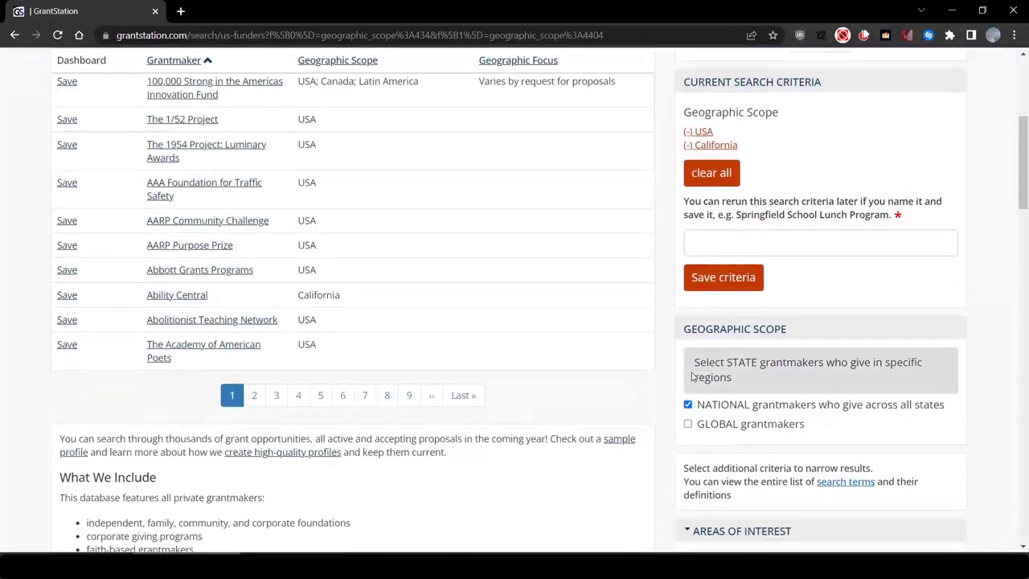
{"action": "scroll", "coordinate": [691, 375], "scroll_direction": "down", "scroll_amount": 3}
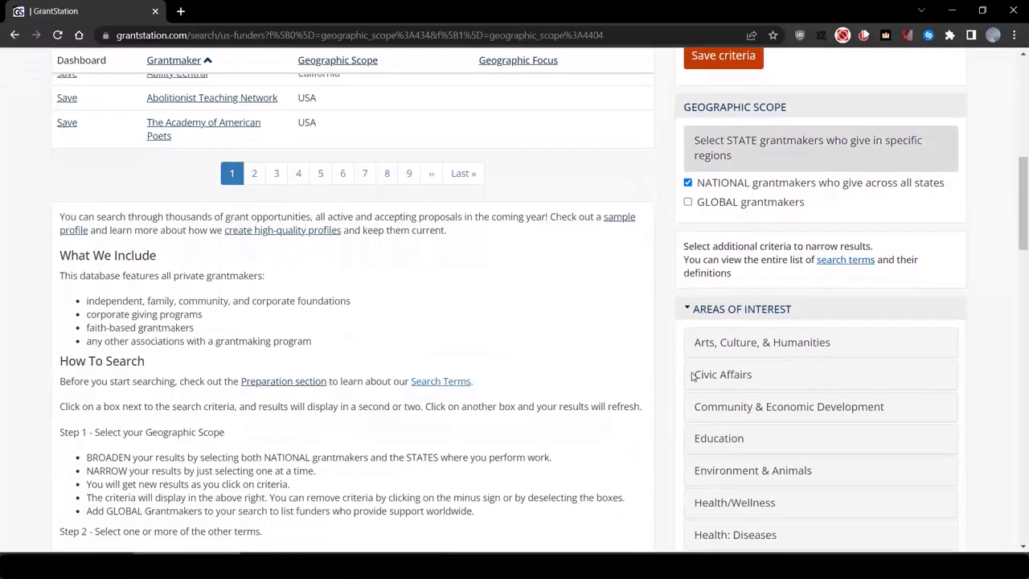
{"action": "scroll", "coordinate": [692, 375], "scroll_direction": "down", "scroll_amount": 2}
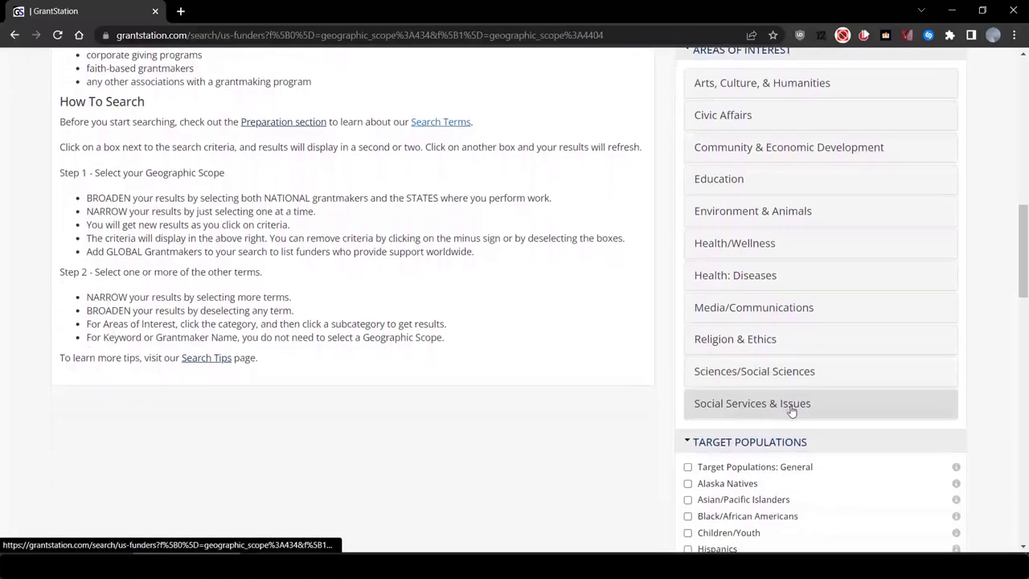
{"action": "left_click", "coordinate": [792, 410]}
{"action": "scroll", "coordinate": [792, 411], "scroll_direction": "down", "scroll_amount": 2}
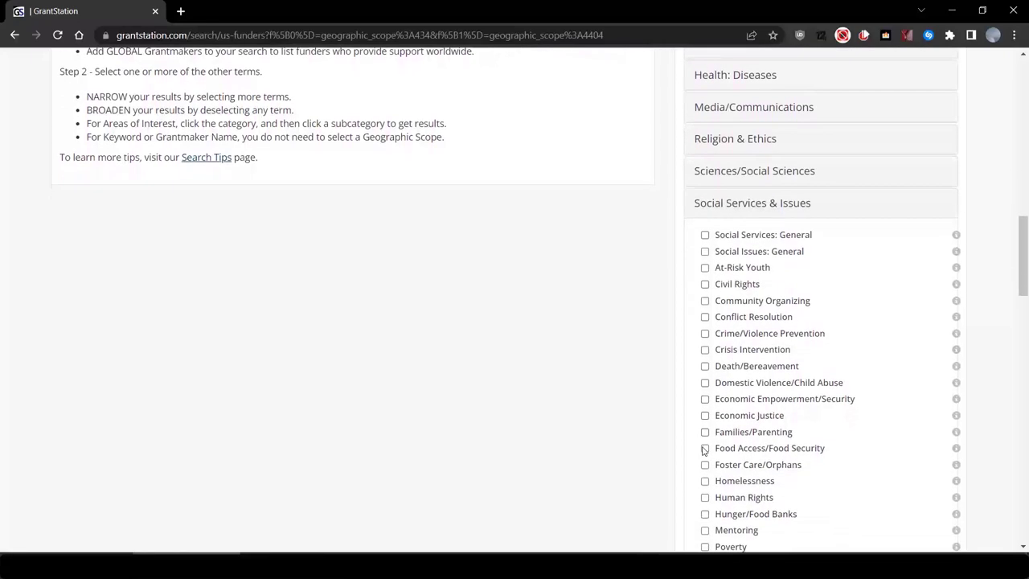
{"action": "left_click", "coordinate": [704, 448]}
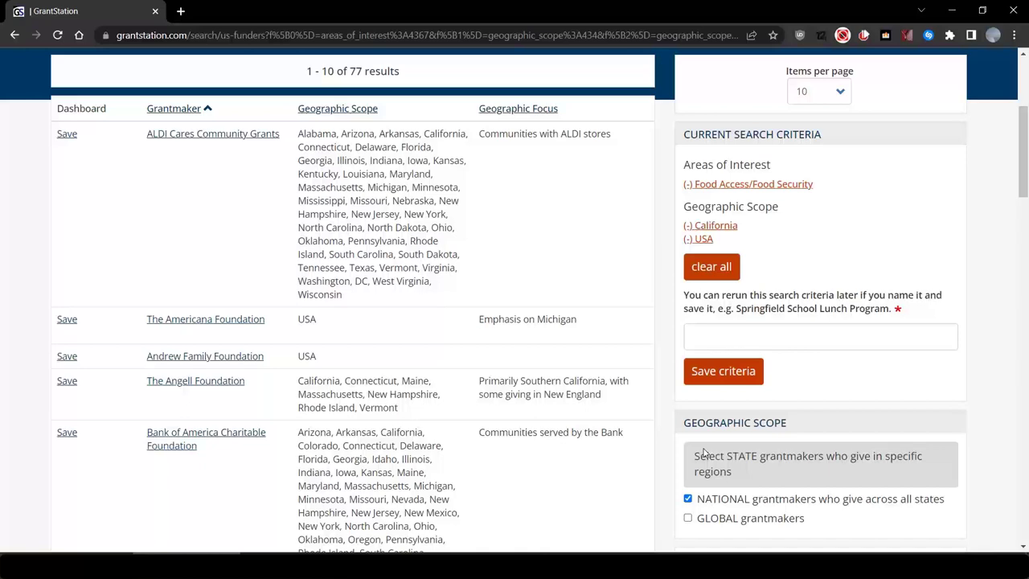
Narrow the results to funders targeting Hispanics, leaving 9 grantmakers.
{"action": "scroll", "coordinate": [703, 452], "scroll_direction": "down", "scroll_amount": 6}
{"action": "scroll", "coordinate": [703, 452], "scroll_direction": "down", "scroll_amount": 2}
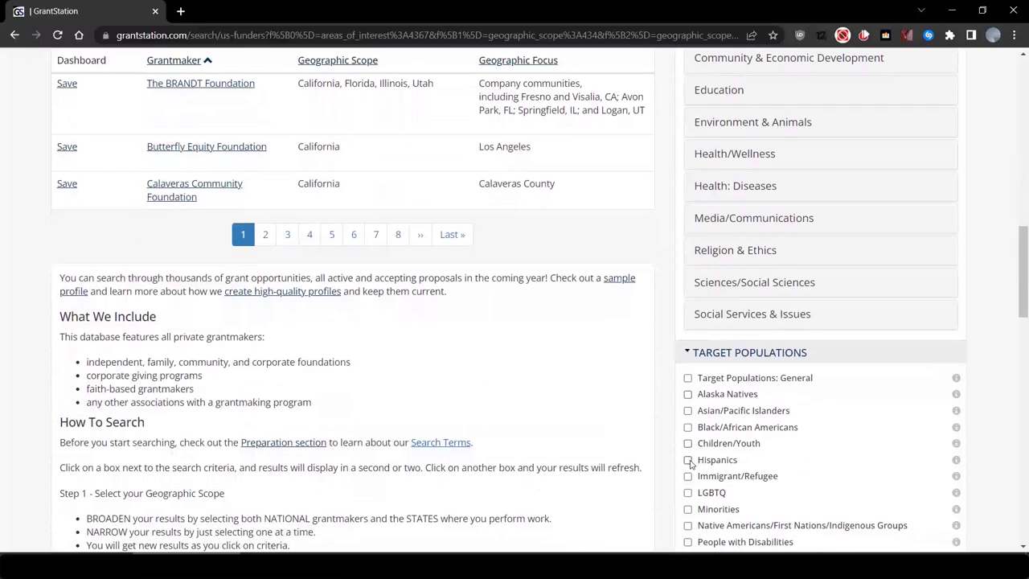
{"action": "left_click", "coordinate": [688, 459]}
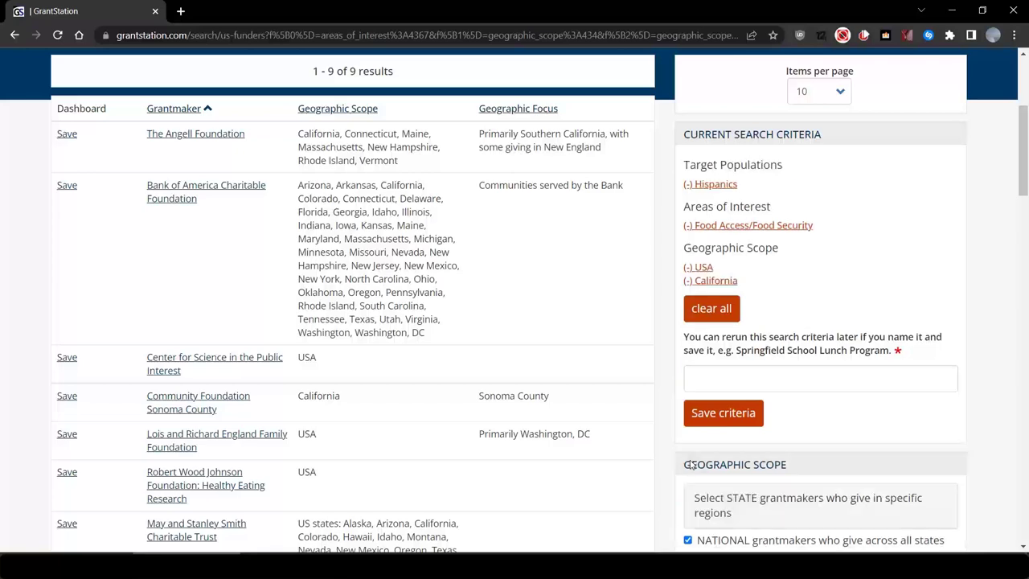
{"action": "scroll", "coordinate": [683, 464], "scroll_direction": "down", "scroll_amount": 2}
{"action": "scroll", "coordinate": [676, 470], "scroll_direction": "down", "scroll_amount": 1}
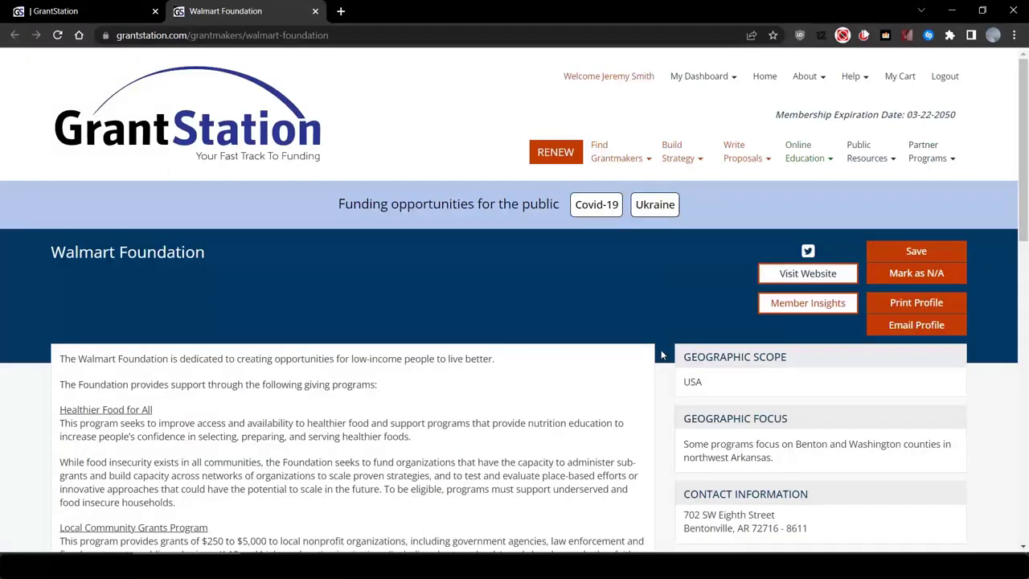
{"action": "scroll", "coordinate": [662, 355], "scroll_direction": "down", "scroll_amount": 2}
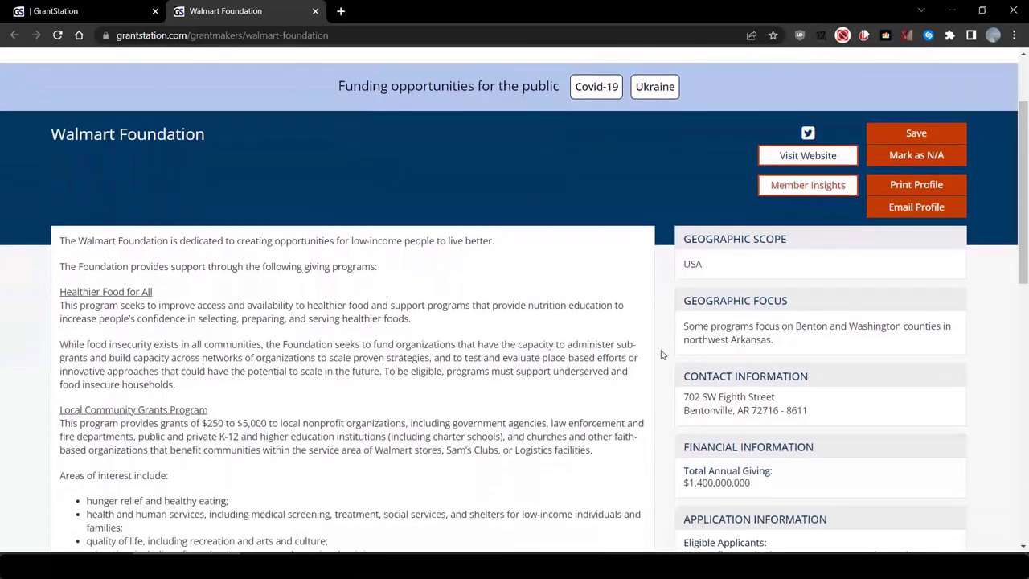
{"action": "scroll", "coordinate": [662, 354], "scroll_direction": "down", "scroll_amount": 1}
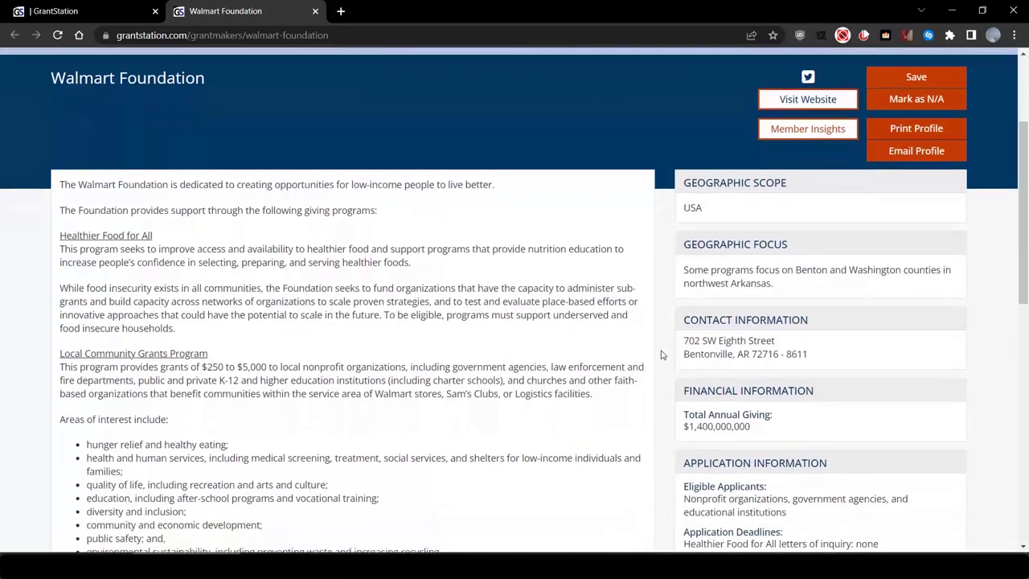
{"action": "scroll", "coordinate": [662, 354], "scroll_direction": "down", "scroll_amount": 1}
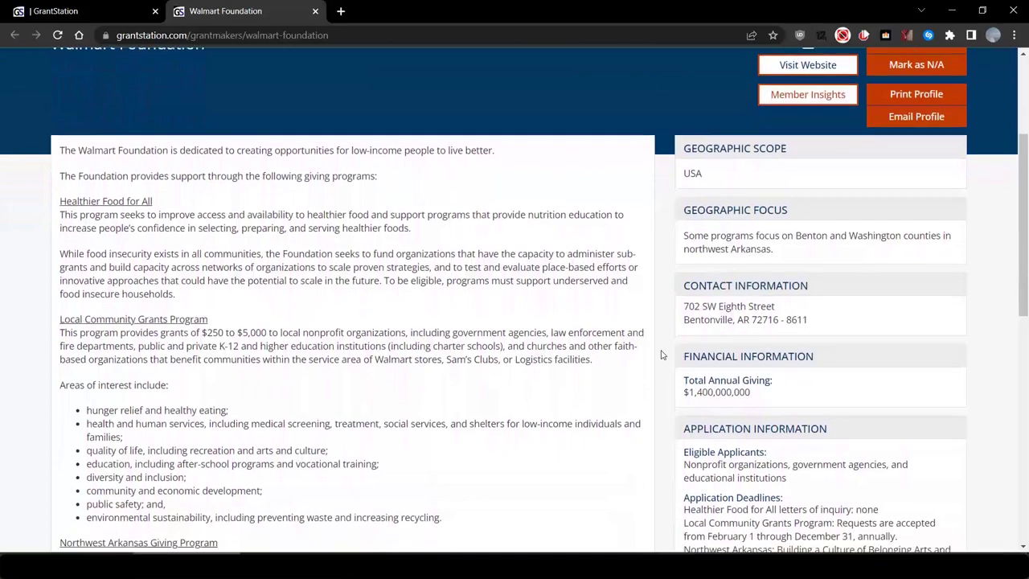
{"action": "scroll", "coordinate": [662, 355], "scroll_direction": "down", "scroll_amount": 1}
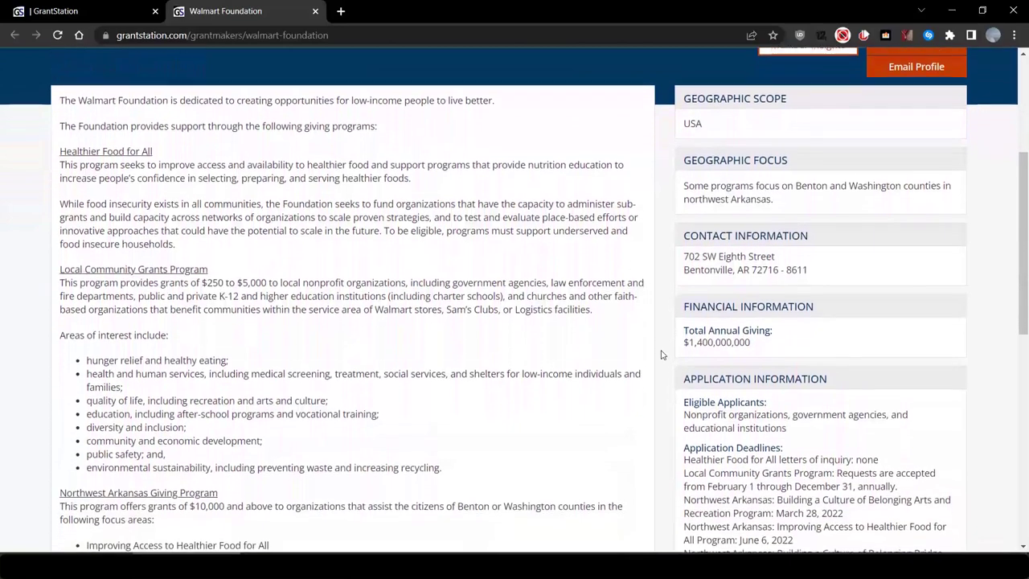
{"action": "scroll", "coordinate": [661, 355], "scroll_direction": "down", "scroll_amount": 1}
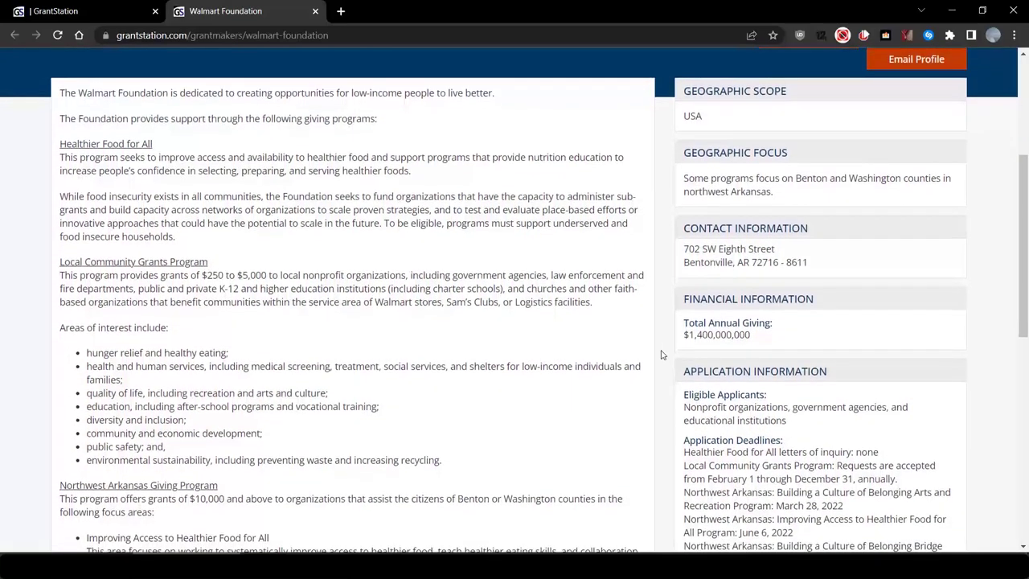
{"action": "scroll", "coordinate": [662, 355], "scroll_direction": "down", "scroll_amount": 2}
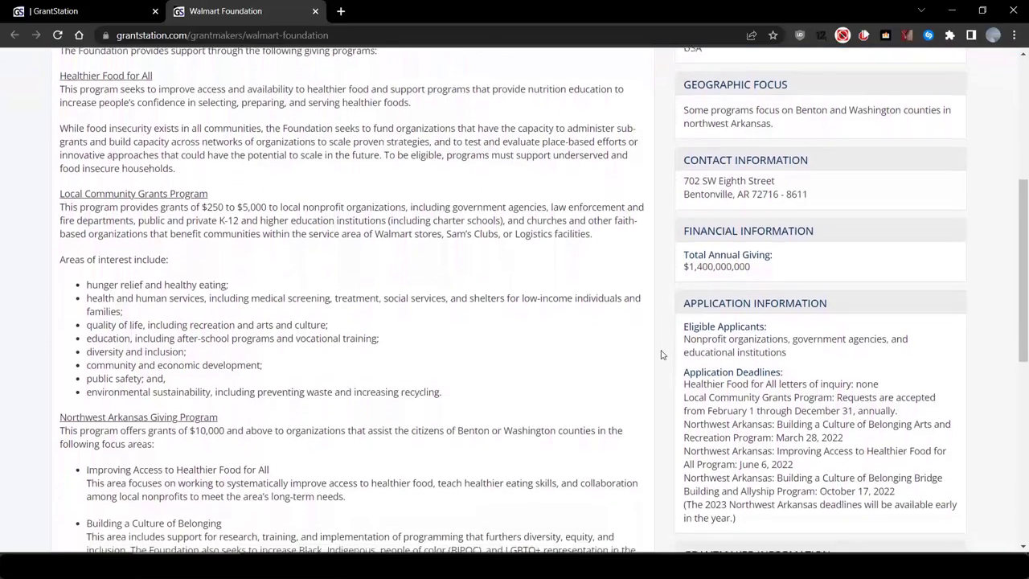
{"action": "scroll", "coordinate": [662, 355], "scroll_direction": "down", "scroll_amount": 2}
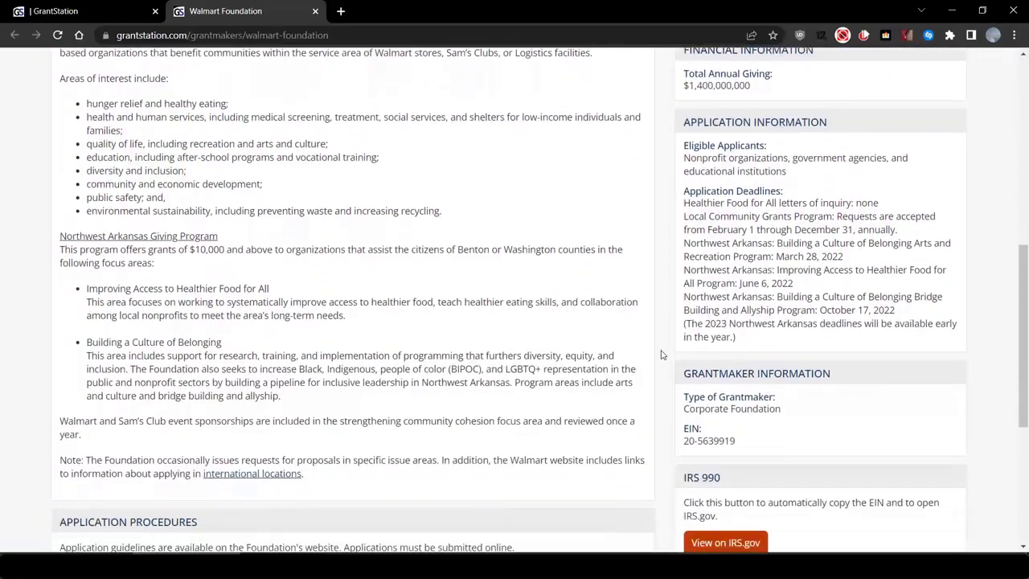
{"action": "scroll", "coordinate": [661, 354], "scroll_direction": "up", "scroll_amount": 7}
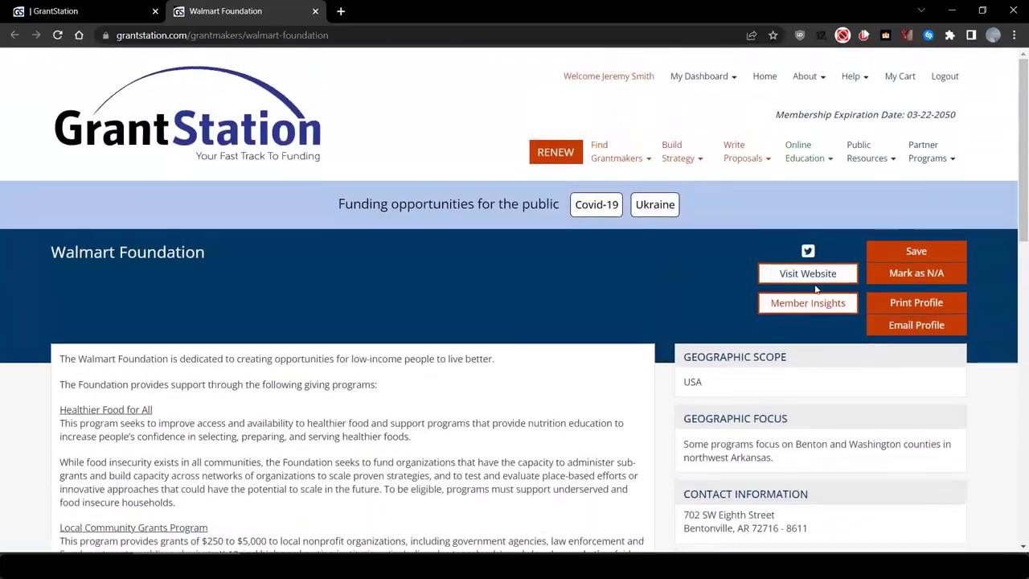
Go to the Walmart Foundation's own website and its Healthier Food for All page.
{"action": "left_click", "coordinate": [828, 273]}
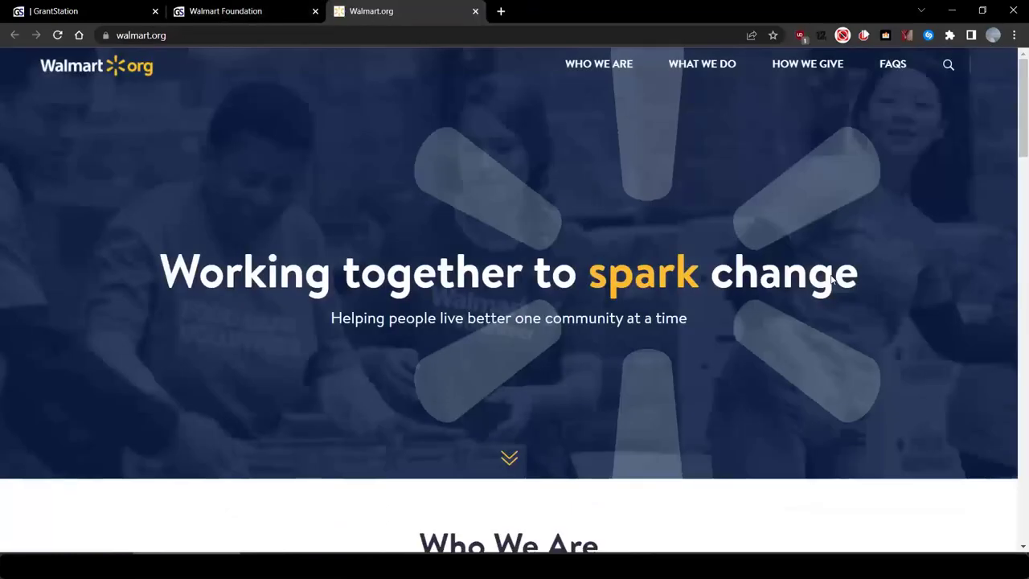
{"action": "mouse_move", "coordinate": [692, 66]}
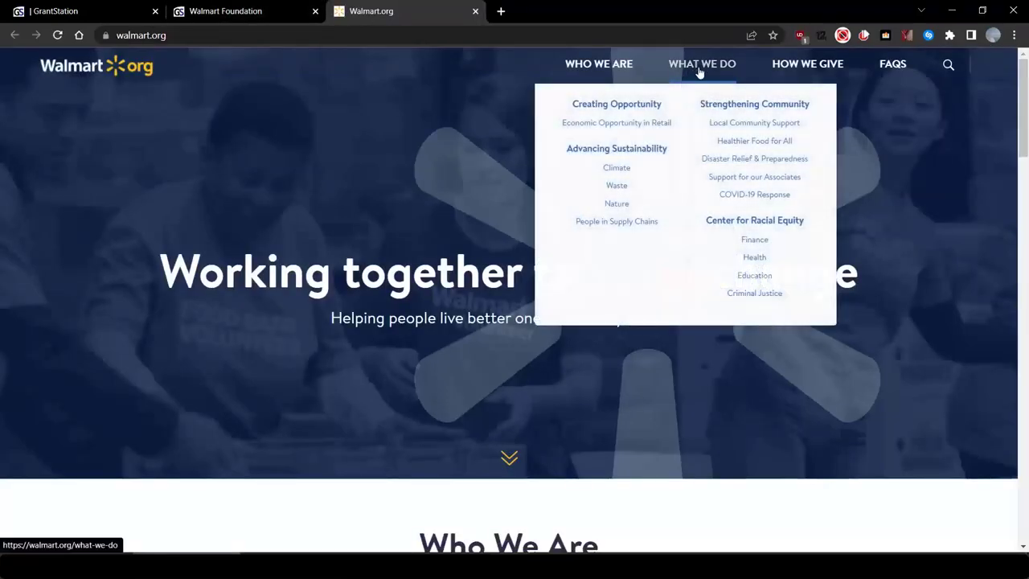
{"action": "left_click", "coordinate": [754, 145]}
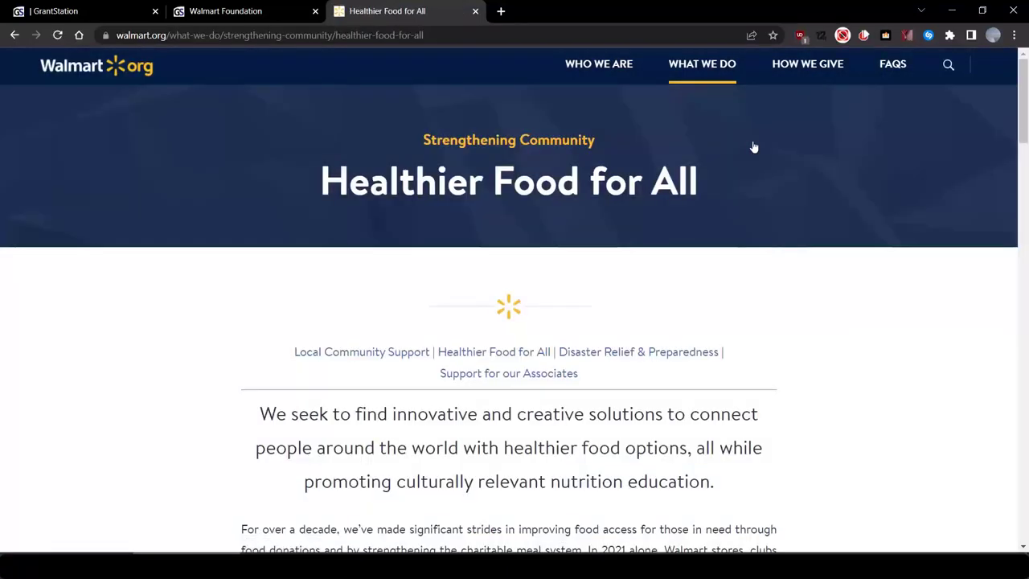
Read through the Healthier Food for All page, then return to the Walmart Foundation profile.
{"action": "scroll", "coordinate": [754, 147], "scroll_direction": "down", "scroll_amount": 3}
{"action": "scroll", "coordinate": [756, 147], "scroll_direction": "down", "scroll_amount": 4}
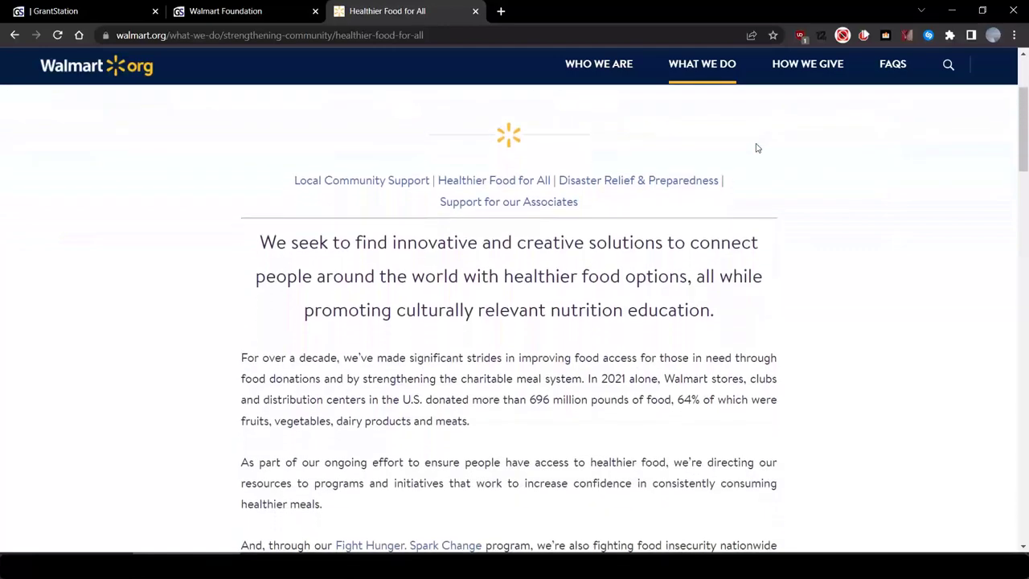
{"action": "scroll", "coordinate": [756, 147], "scroll_direction": "down", "scroll_amount": 1}
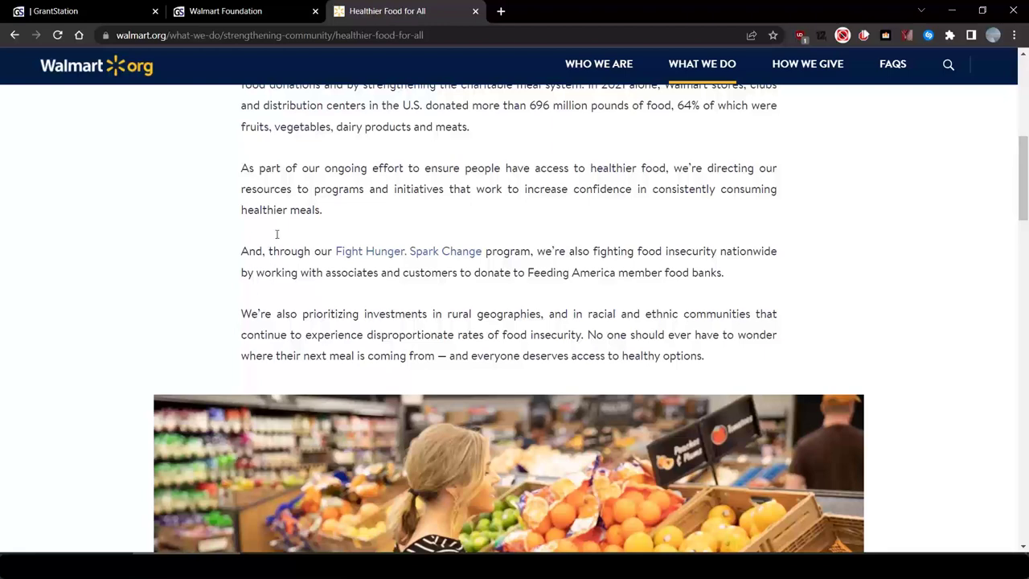
{"action": "left_click", "coordinate": [244, 16]}
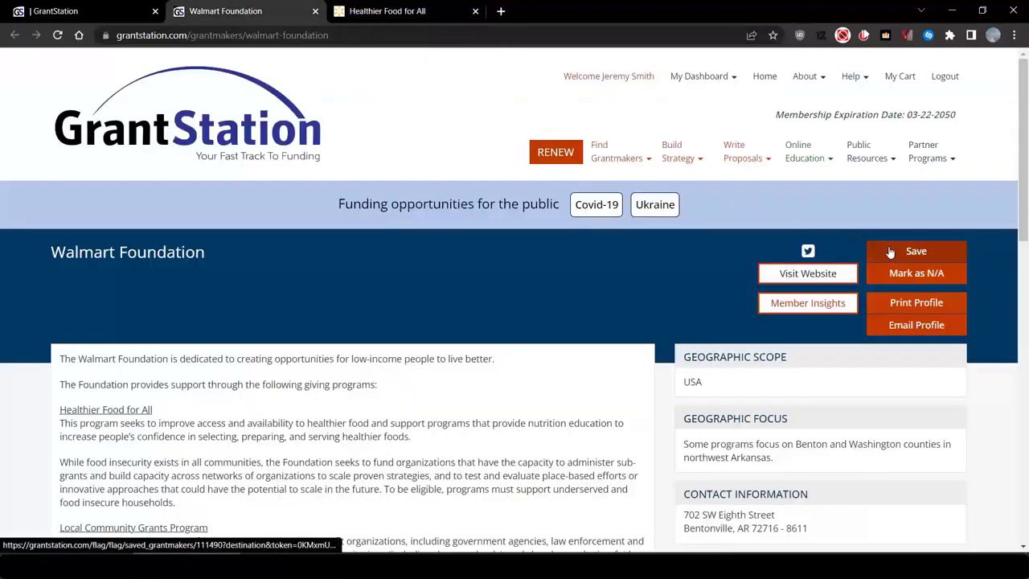
Save the Walmart Foundation to the dashboard and clear all criteria from the US Charitable search.
{"action": "left_click", "coordinate": [916, 251]}
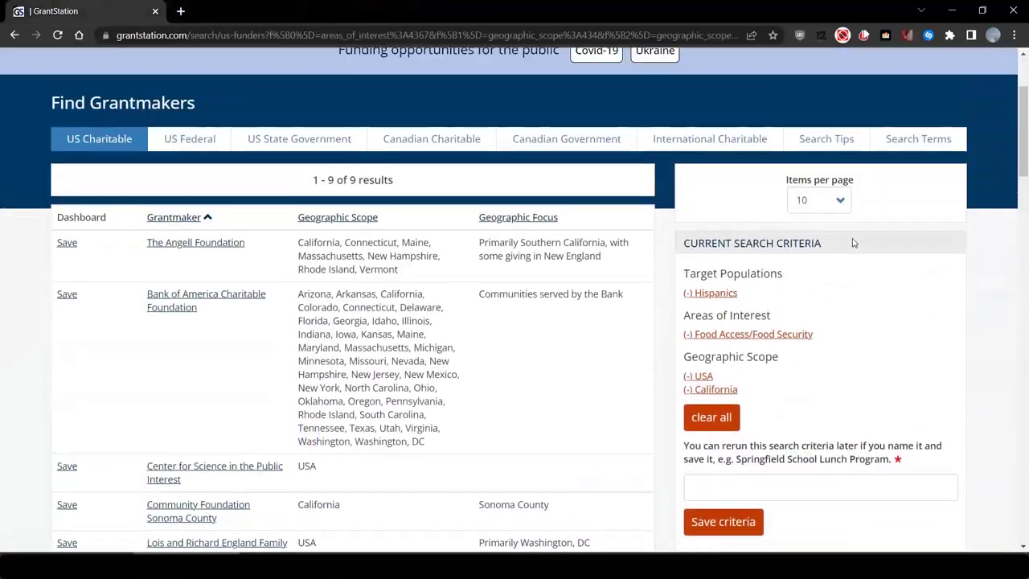
{"action": "scroll", "coordinate": [854, 243], "scroll_direction": "up", "scroll_amount": 2}
{"action": "scroll", "coordinate": [831, 367], "scroll_direction": "down", "scroll_amount": 2}
{"action": "left_click", "coordinate": [712, 442]}
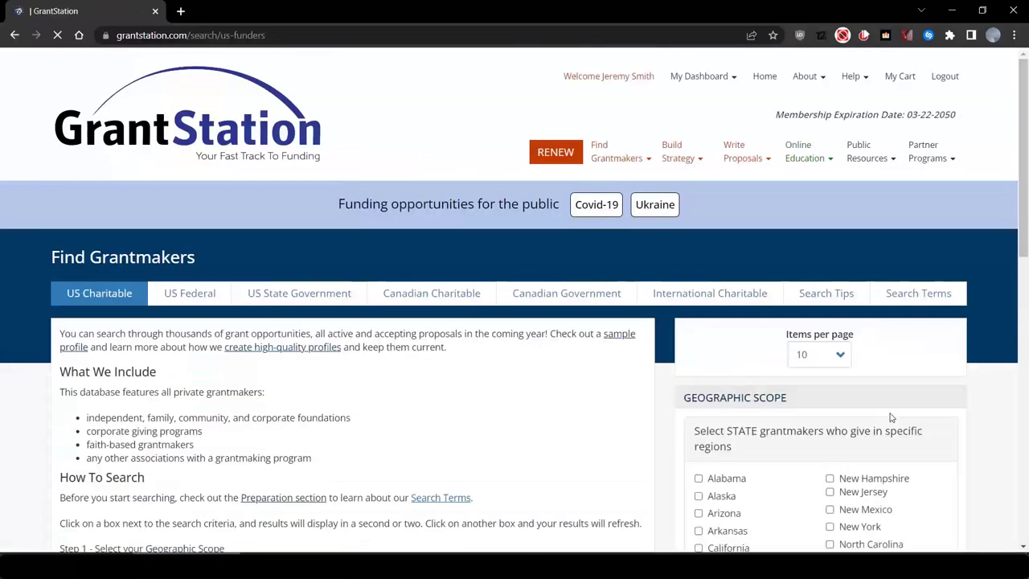
{"action": "scroll", "coordinate": [891, 417], "scroll_direction": "down", "scroll_amount": 2}
Limit the funder search to California and NATIONAL grantmakers.
{"action": "left_click", "coordinate": [697, 415]}
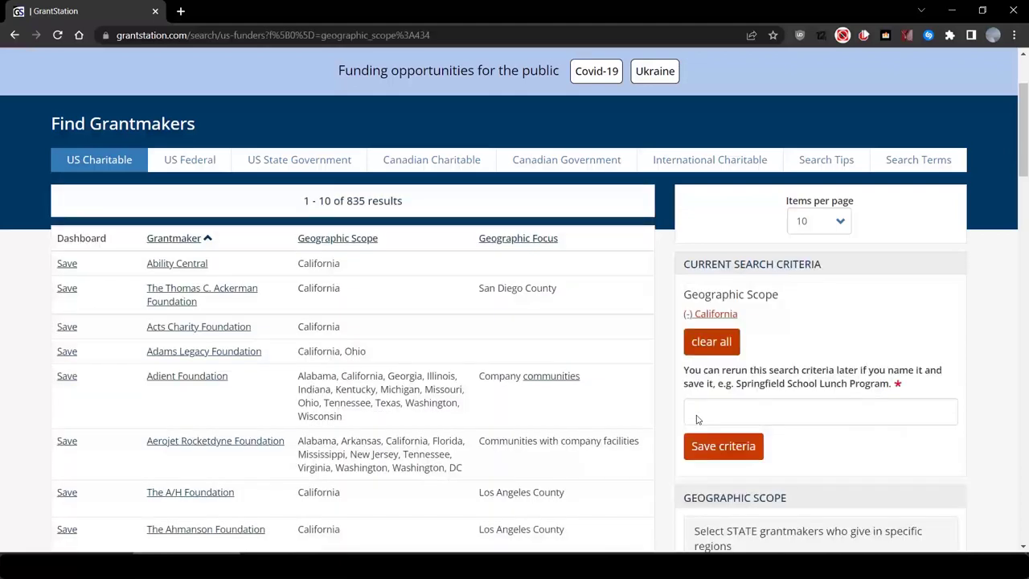
{"action": "scroll", "coordinate": [697, 419], "scroll_direction": "down", "scroll_amount": 3}
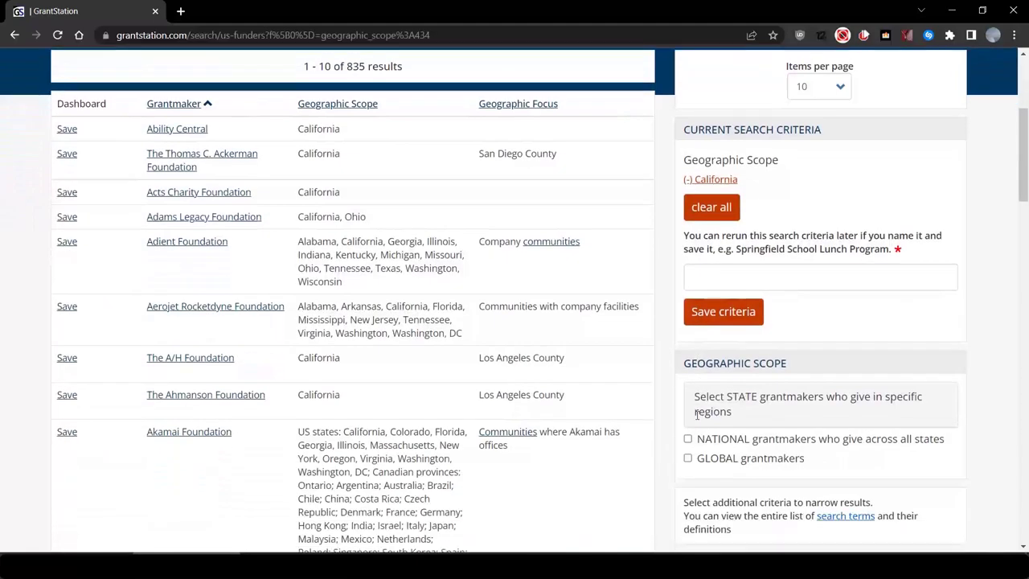
{"action": "left_click", "coordinate": [689, 376]}
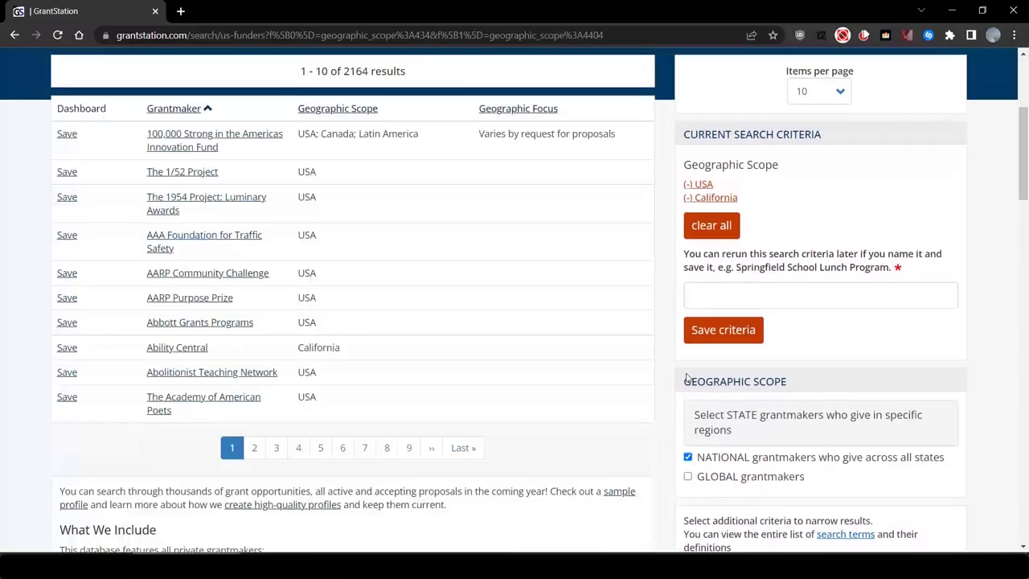
{"action": "scroll", "coordinate": [688, 378], "scroll_direction": "down", "scroll_amount": 5}
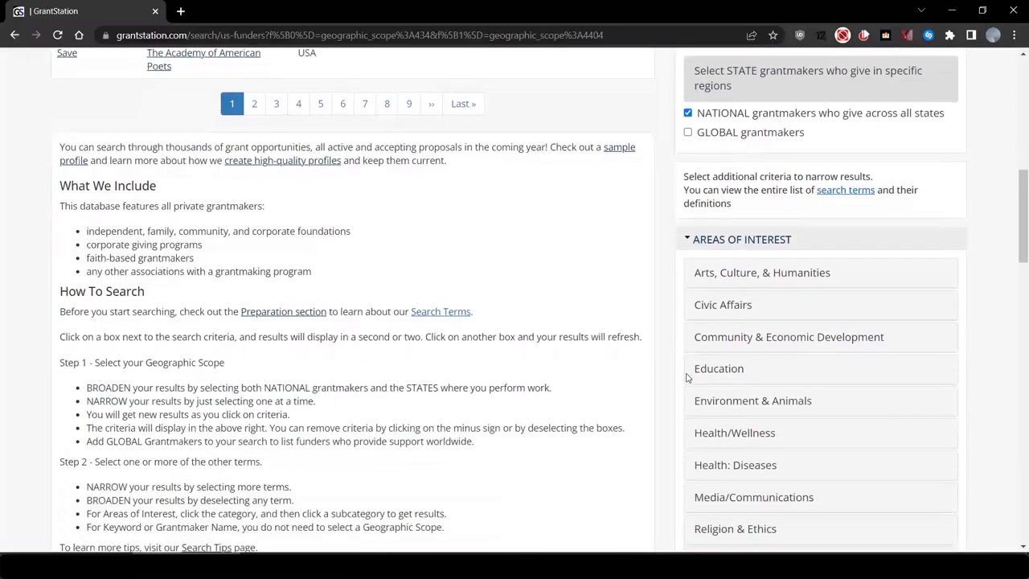
Add Organic Farming/Local Food under Environment & Animals and Hispanics, narrowing to 4 grantmakers.
{"action": "left_click", "coordinate": [719, 358]}
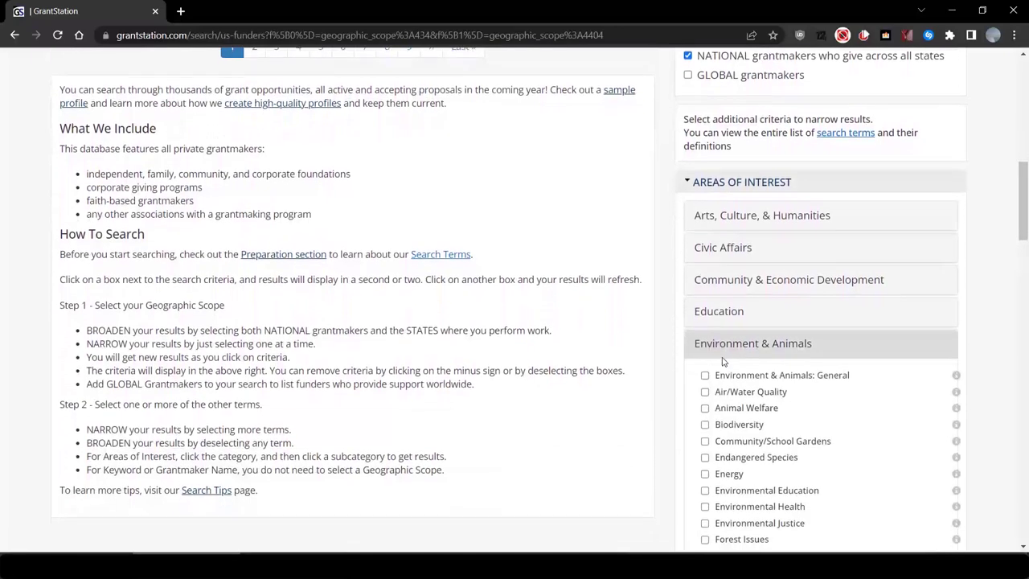
{"action": "scroll", "coordinate": [722, 361], "scroll_direction": "down", "scroll_amount": 3}
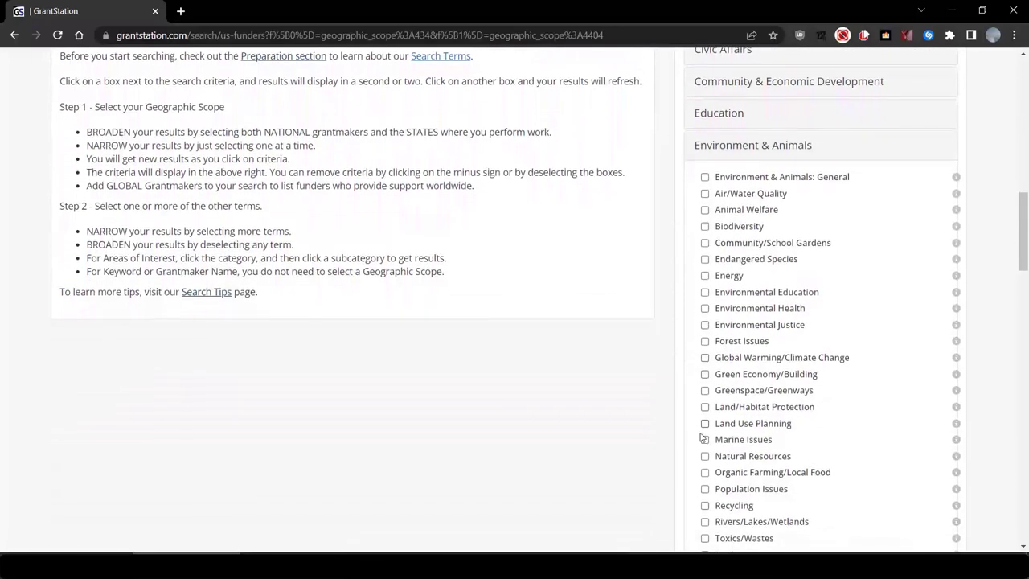
{"action": "left_click", "coordinate": [705, 472]}
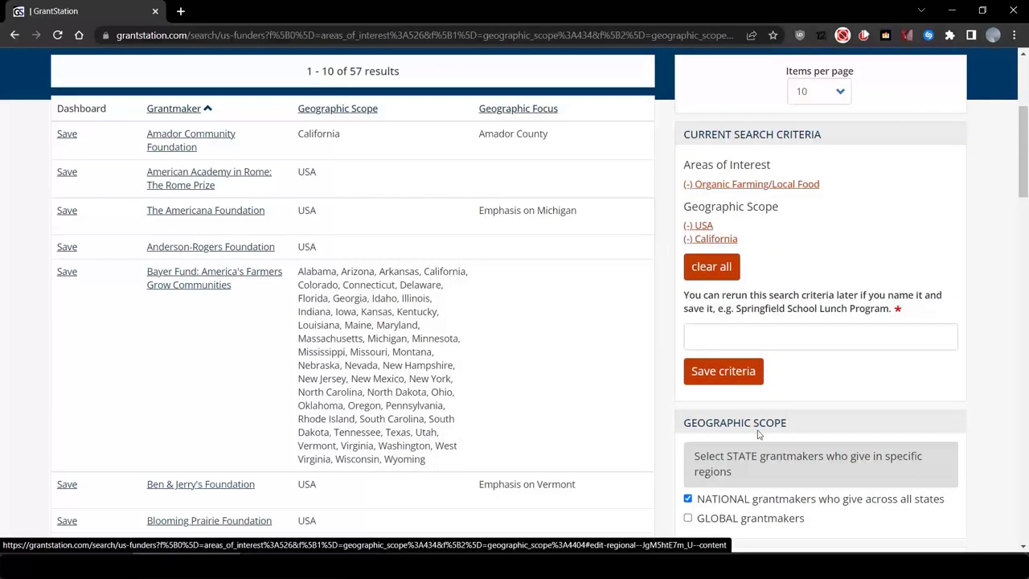
{"action": "scroll", "coordinate": [762, 425], "scroll_direction": "down", "scroll_amount": 8}
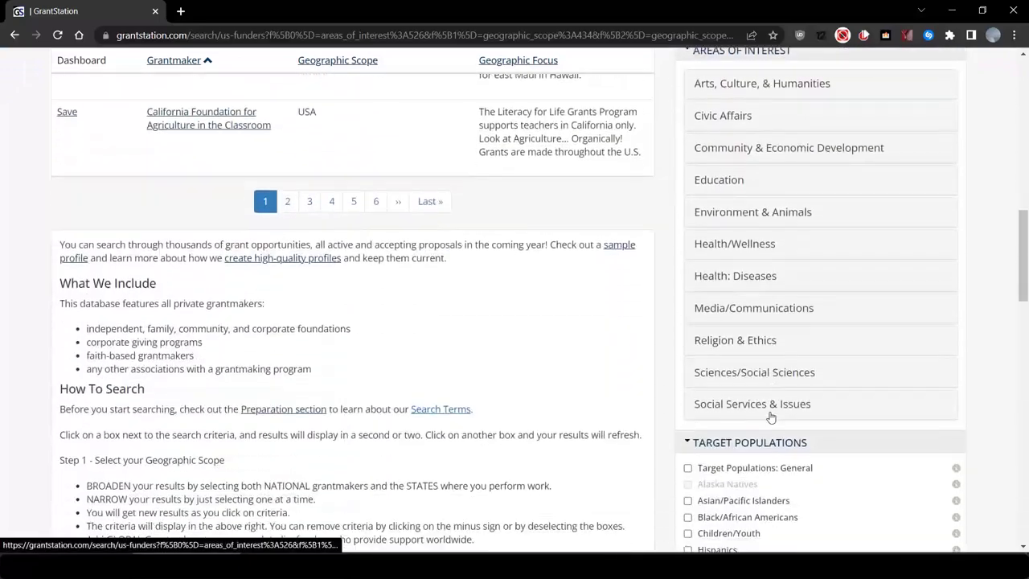
{"action": "scroll", "coordinate": [770, 416], "scroll_direction": "down", "scroll_amount": 3}
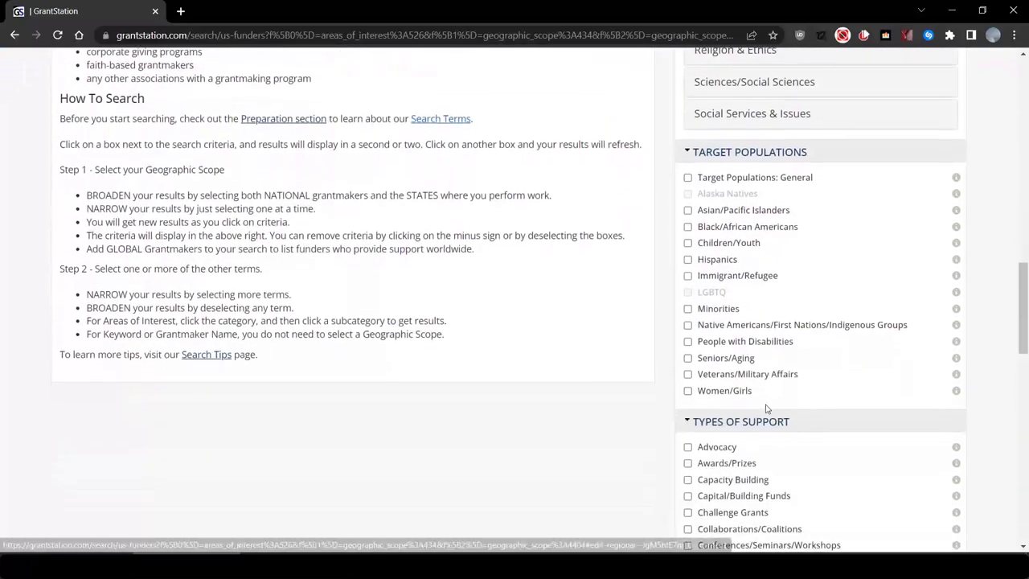
{"action": "left_click", "coordinate": [687, 255]}
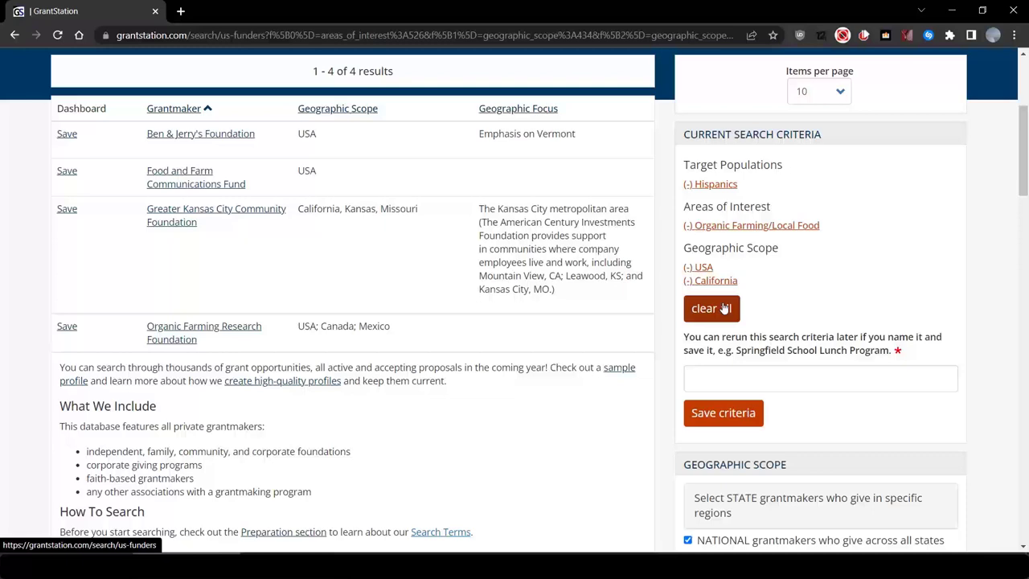
Clear all search criteria and run a keyword search for 'garden', returning 138 grantmakers.
{"action": "left_click", "coordinate": [710, 308]}
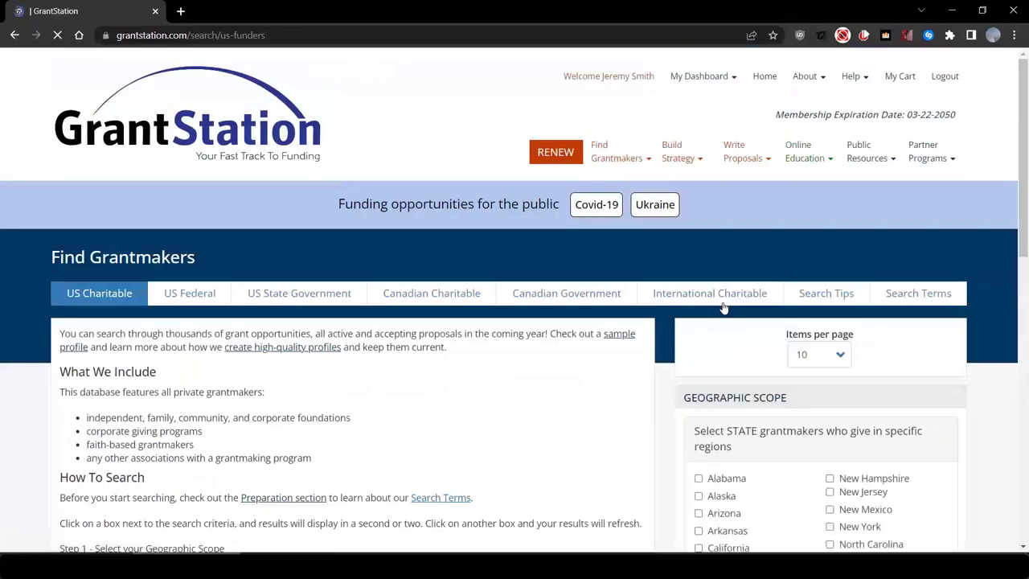
{"action": "scroll", "coordinate": [723, 308], "scroll_direction": "down", "scroll_amount": 8}
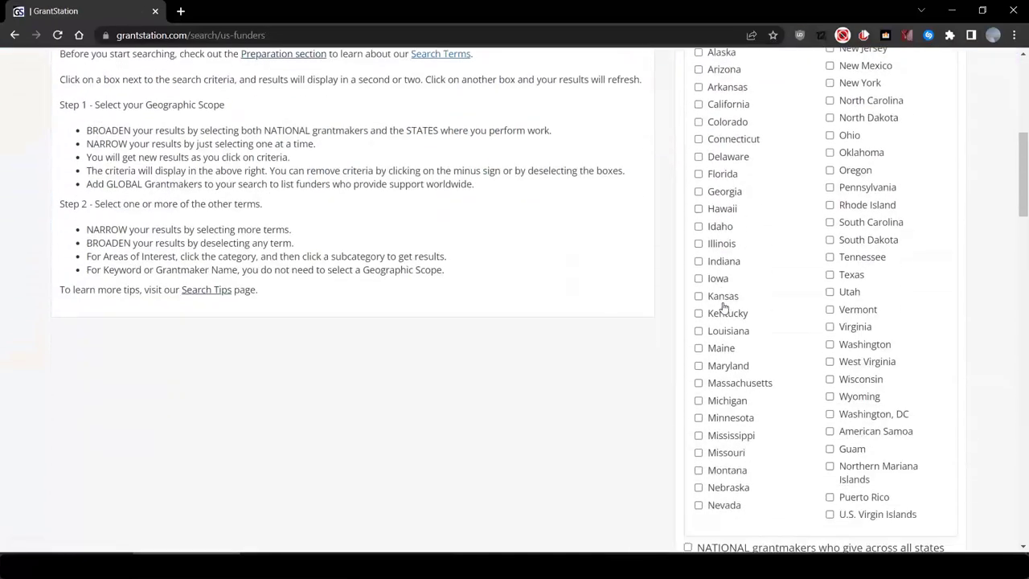
{"action": "scroll", "coordinate": [723, 308], "scroll_direction": "down", "scroll_amount": 8}
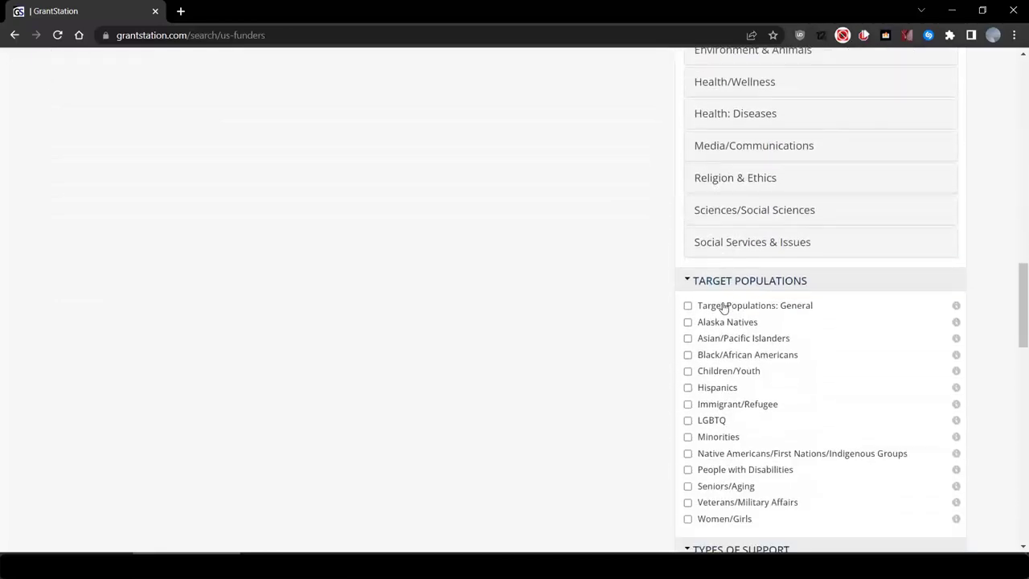
{"action": "scroll", "coordinate": [723, 308], "scroll_direction": "down", "scroll_amount": 10}
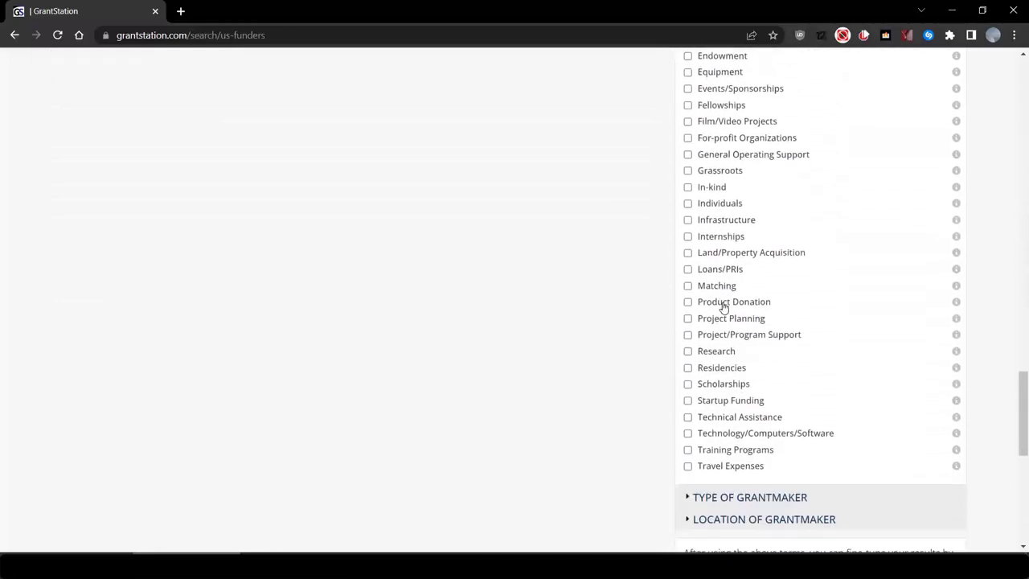
{"action": "scroll", "coordinate": [723, 308], "scroll_direction": "down", "scroll_amount": 1}
{"action": "left_click", "coordinate": [722, 303]}
{"action": "type", "text": "garden"}
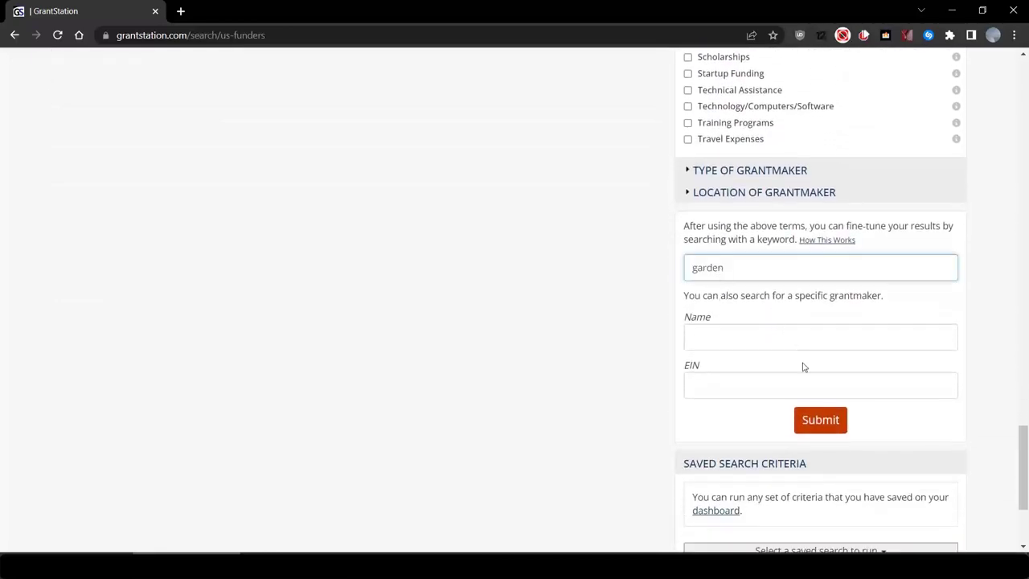
{"action": "left_click", "coordinate": [820, 423]}
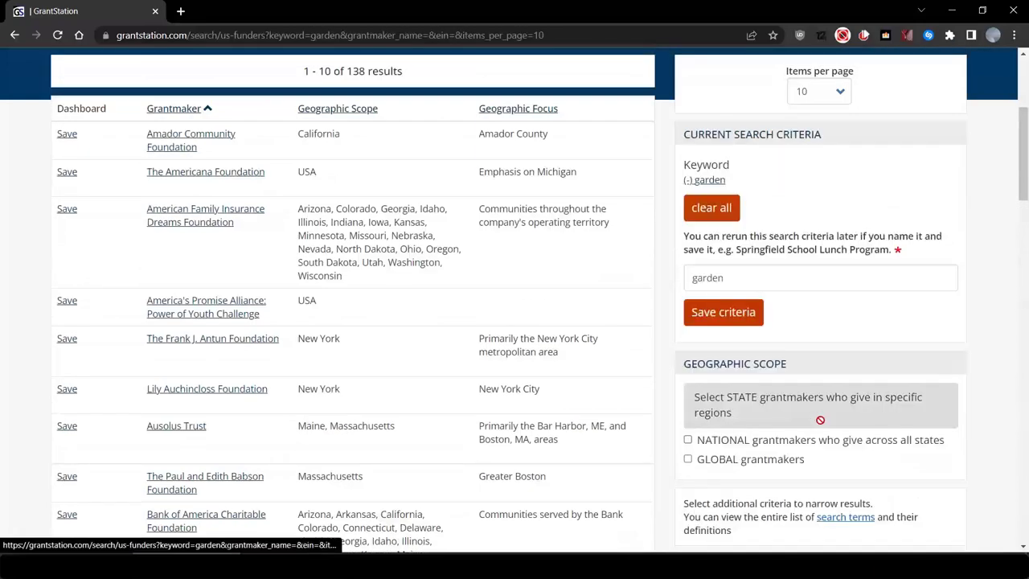
Tick California in the Geographic Scope state list, narrowing the garden results from 138 to 26.
{"action": "left_click", "coordinate": [804, 408]}
{"action": "scroll", "coordinate": [795, 410], "scroll_direction": "down", "scroll_amount": 3}
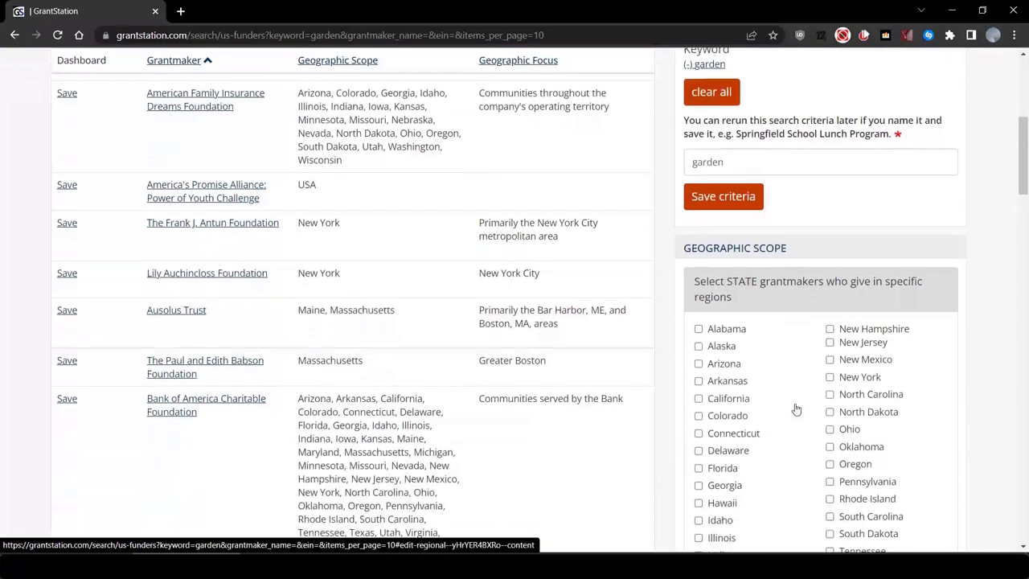
{"action": "left_click", "coordinate": [698, 381]}
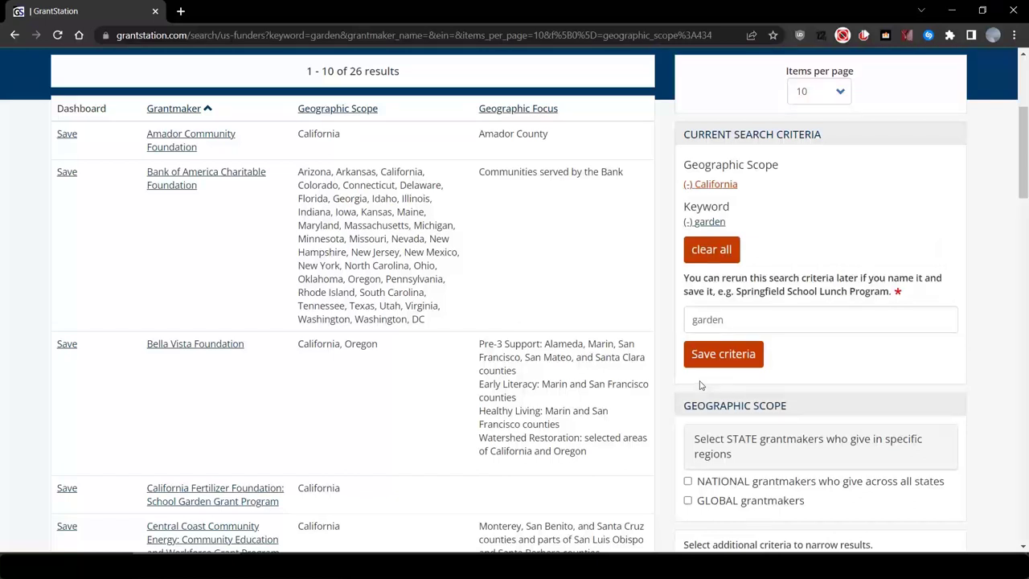
Scroll through the Areas of Interest and Target Populations filters for the California garden search.
{"action": "scroll", "coordinate": [691, 386], "scroll_direction": "down", "scroll_amount": 5}
{"action": "scroll", "coordinate": [678, 386], "scroll_direction": "down", "scroll_amount": 3}
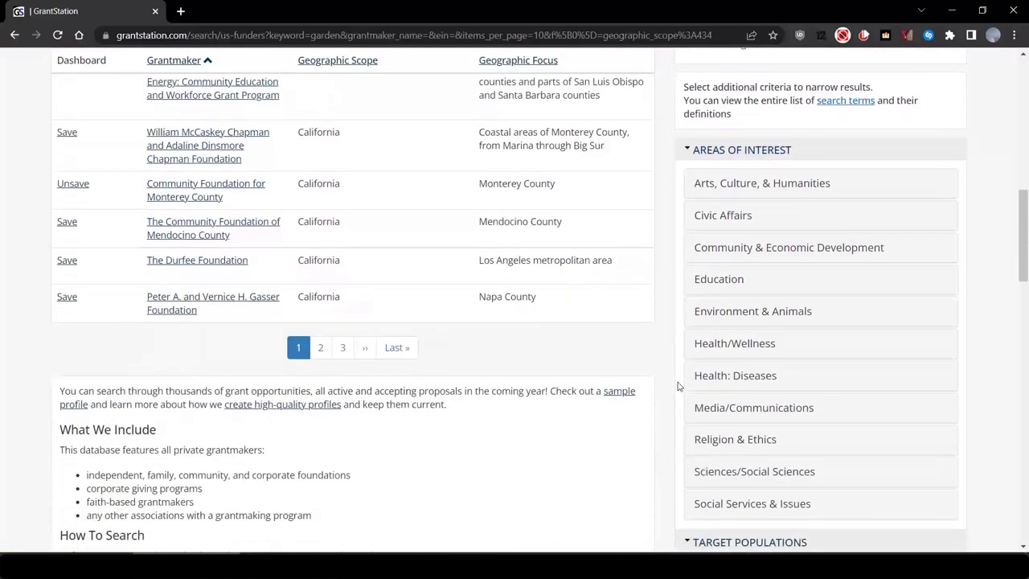
{"action": "scroll", "coordinate": [677, 386], "scroll_direction": "down", "scroll_amount": 3}
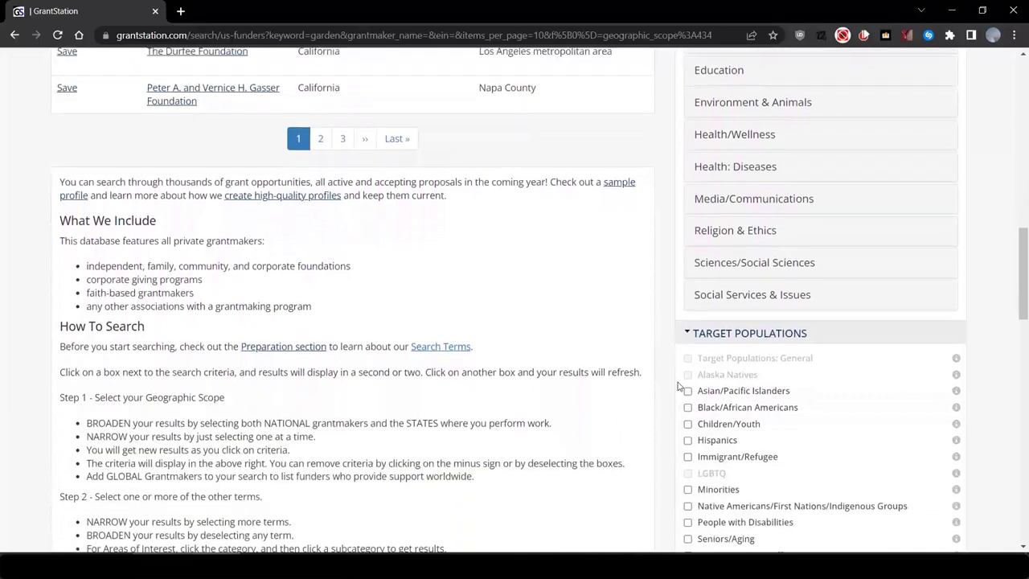
{"action": "scroll", "coordinate": [690, 387], "scroll_direction": "down", "scroll_amount": 1}
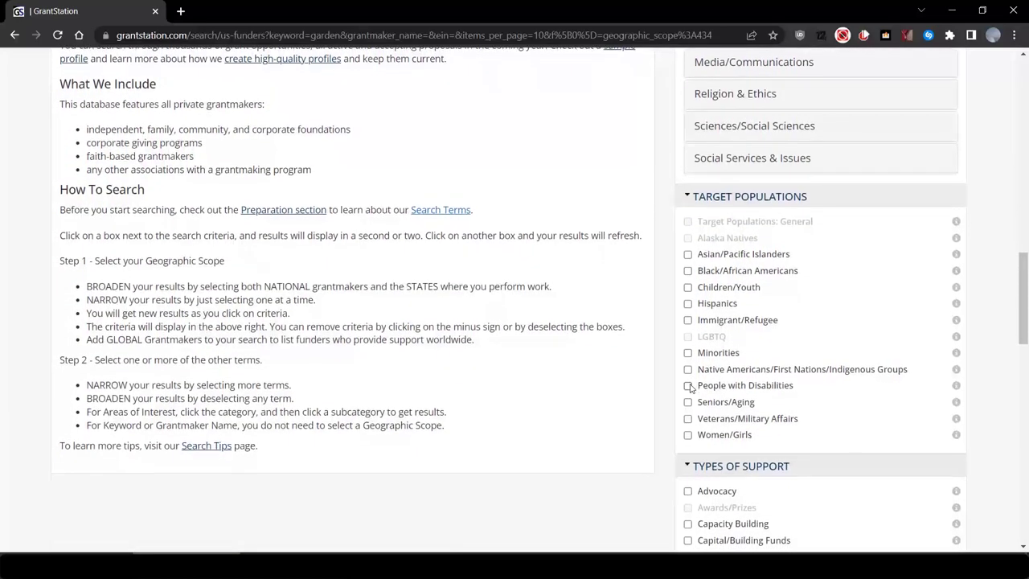